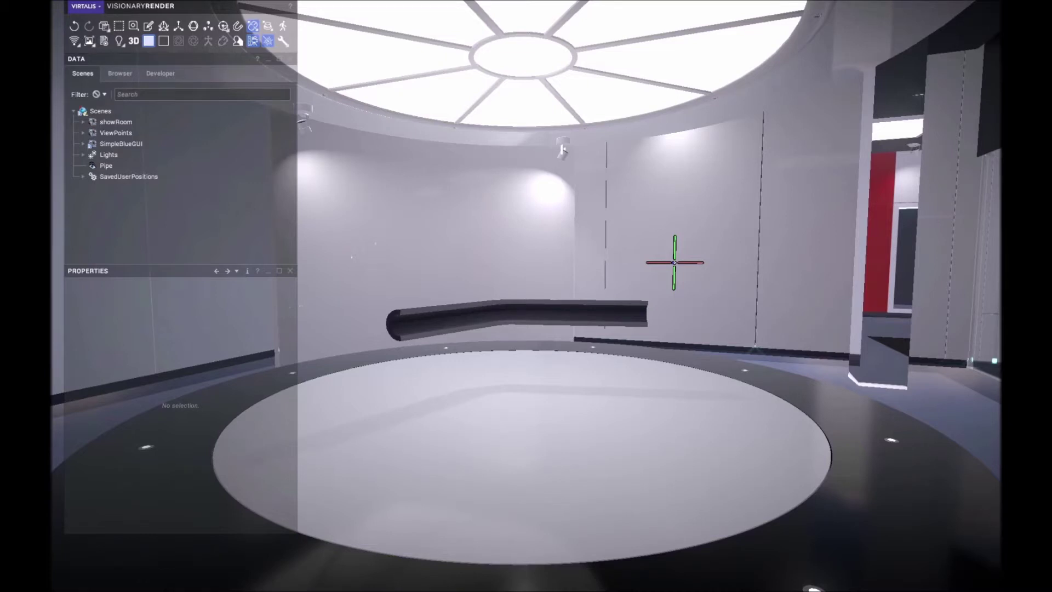
# Step: Open the Gallery near the pipe and search it for "fire"
pyautogui.press('w')
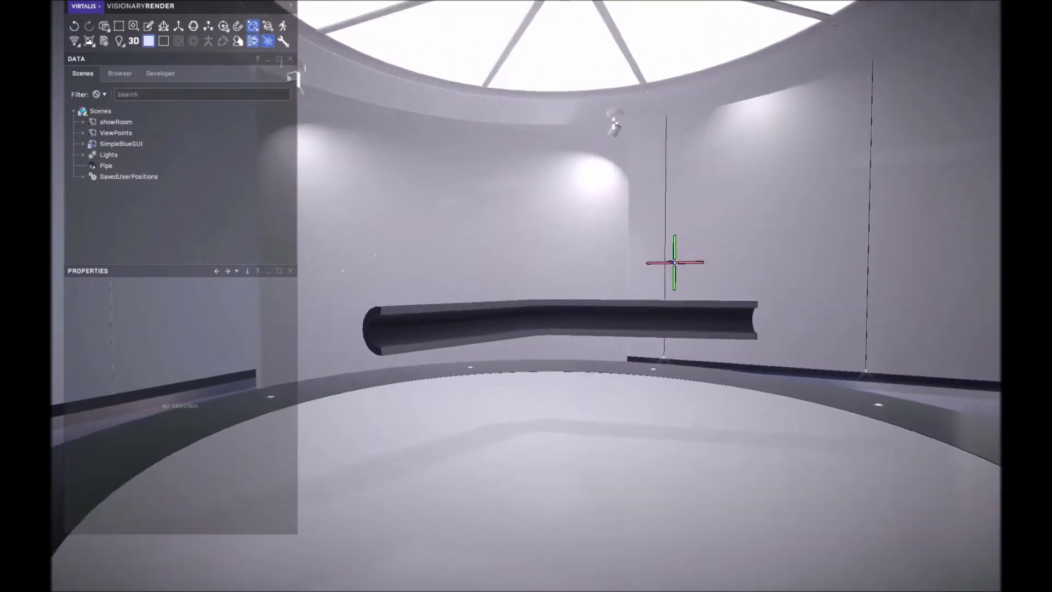
pyautogui.press('w')
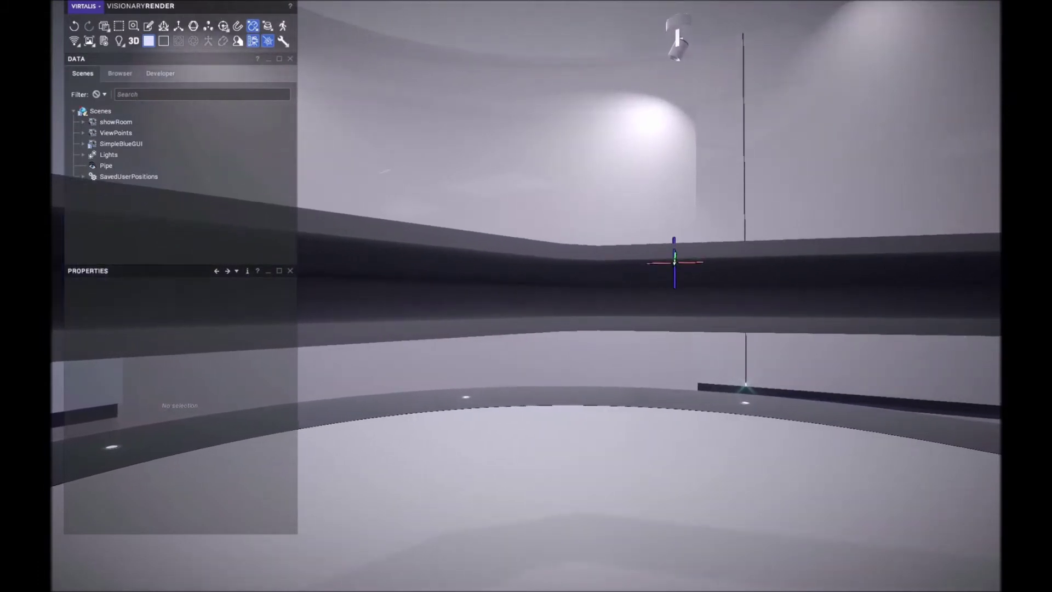
pyautogui.hotkey('ctrl', 'g')
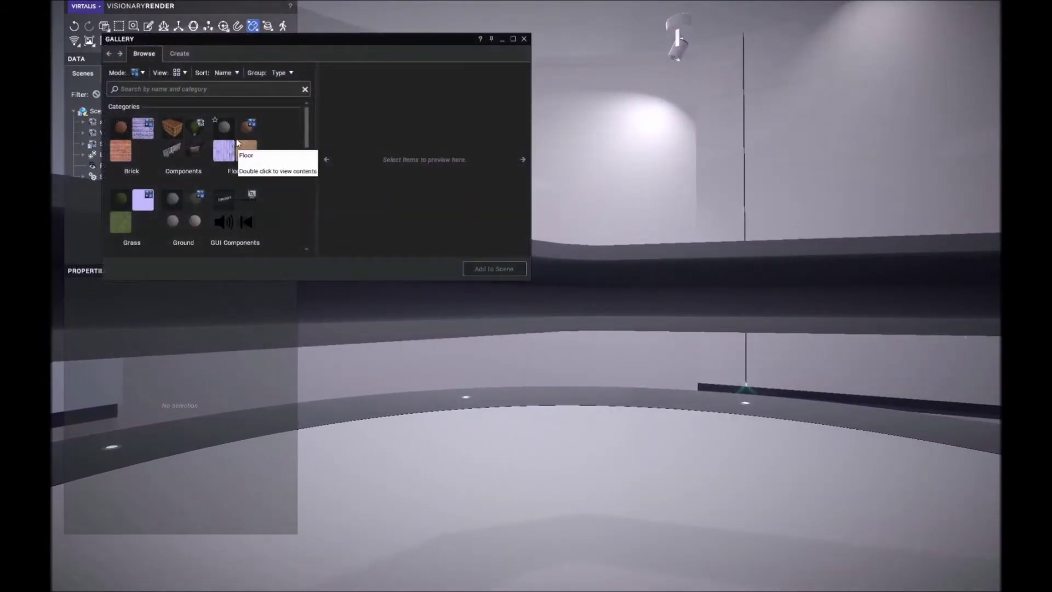
pyautogui.click(165, 90)
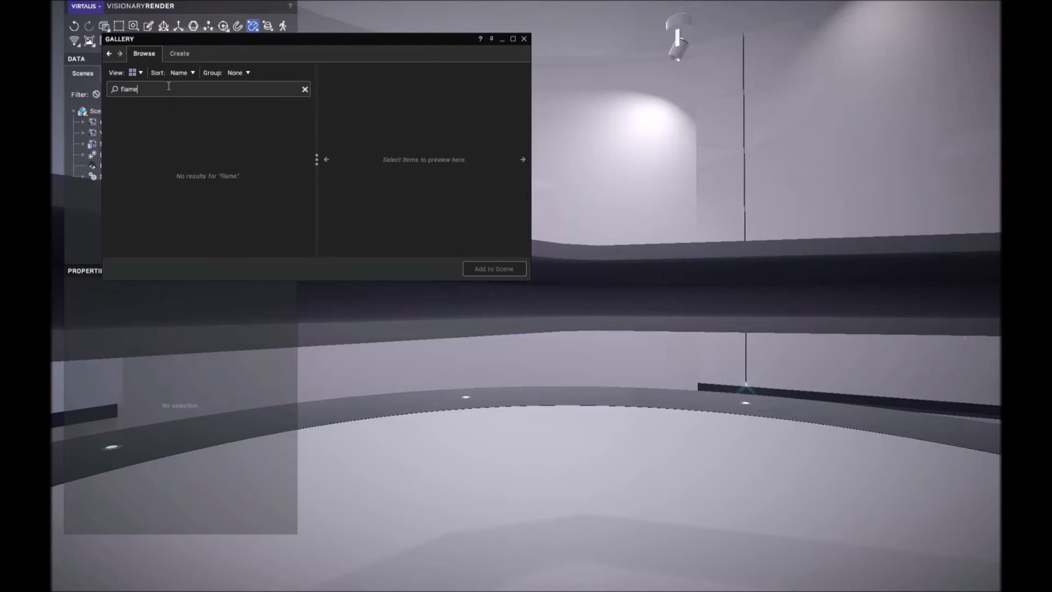
pyautogui.press('BackSpace')
pyautogui.press('BackSpace')
pyautogui.write('ire')
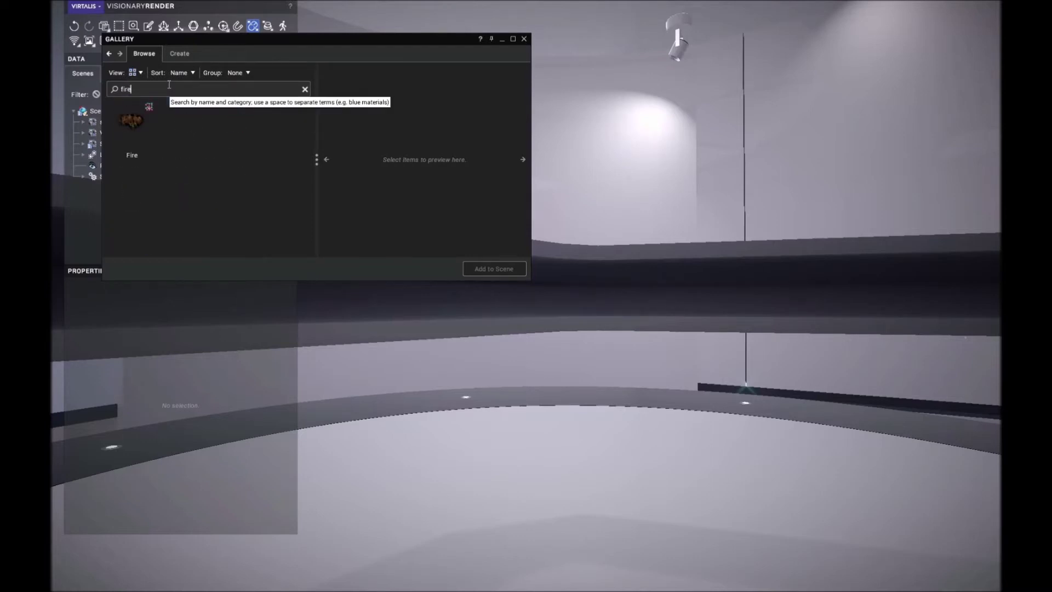
# Step: Add the Fire particle effect from the Gallery to the scene and close the Gallery
pyautogui.moveTo(187, 44); pyautogui.dragTo(309, 45)
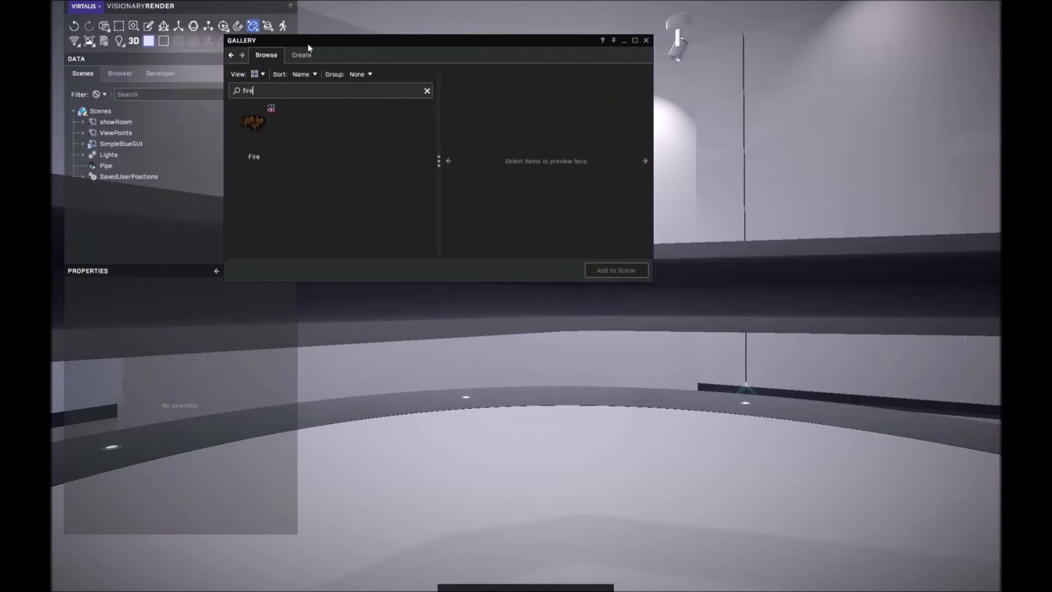
pyautogui.click(253, 128)
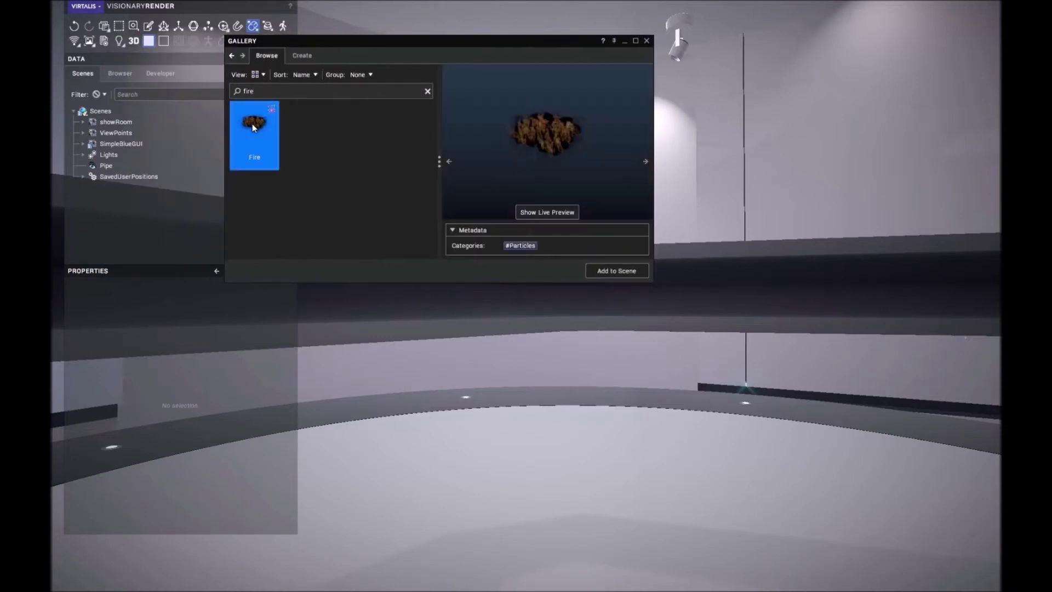
pyautogui.click(615, 271)
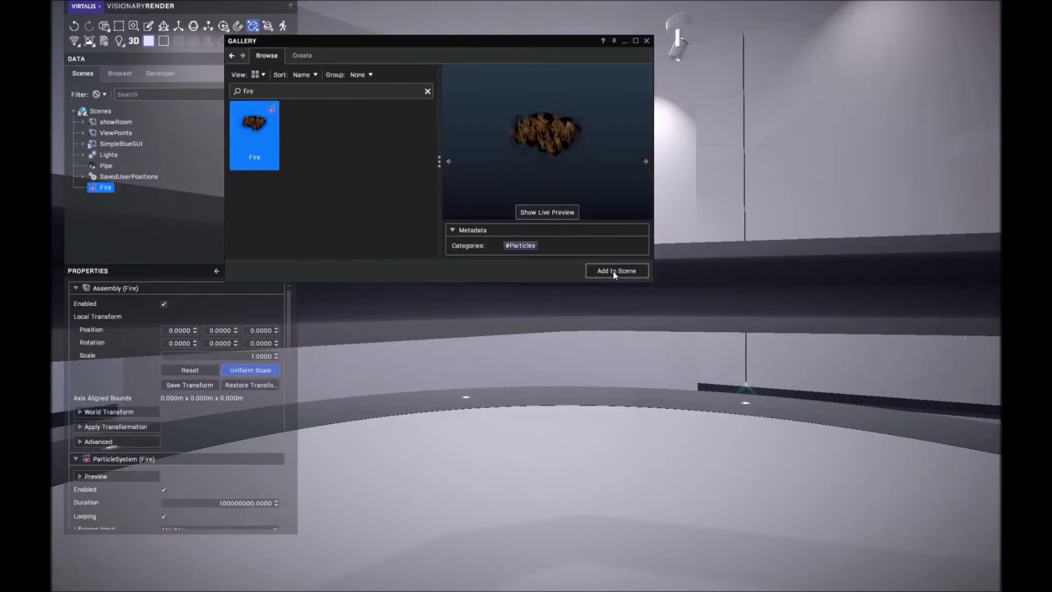
pyautogui.click(646, 41)
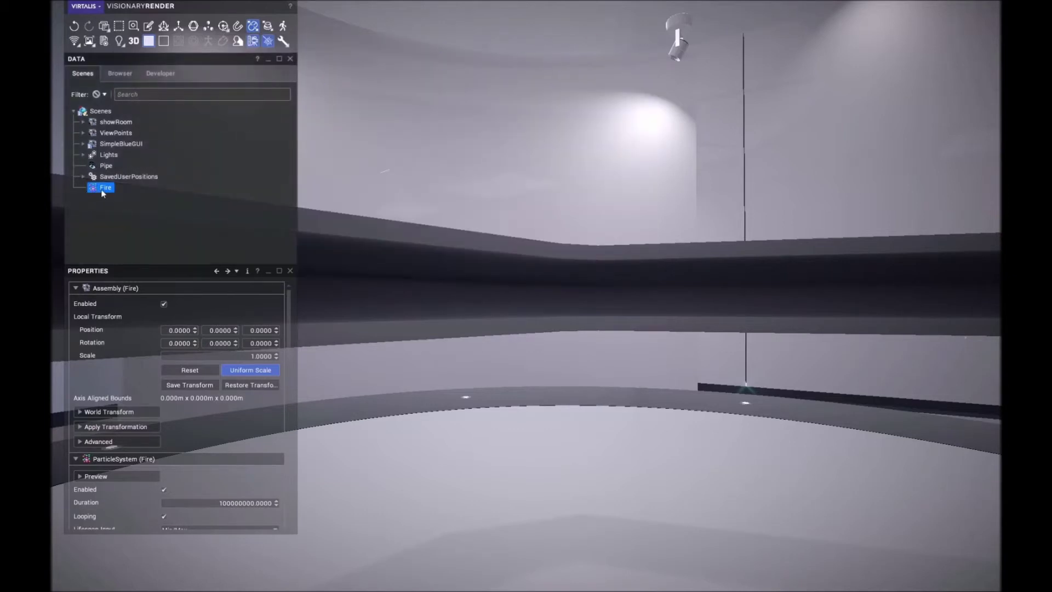
# Step: Find the Fire assembly under Scenes in the developer tree and position it at the body
pyautogui.click(150, 79)
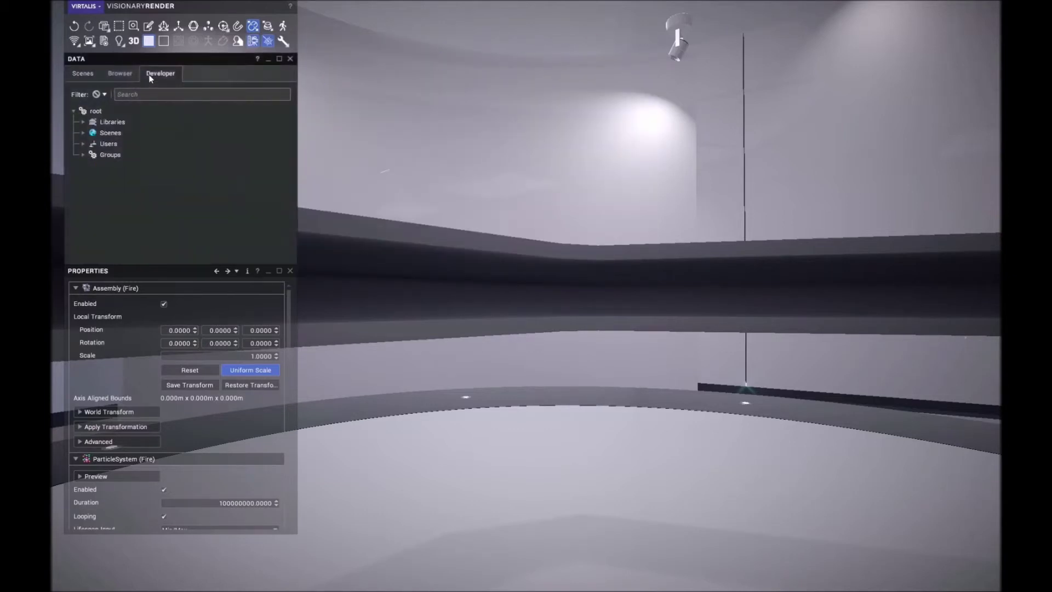
pyautogui.click(83, 133)
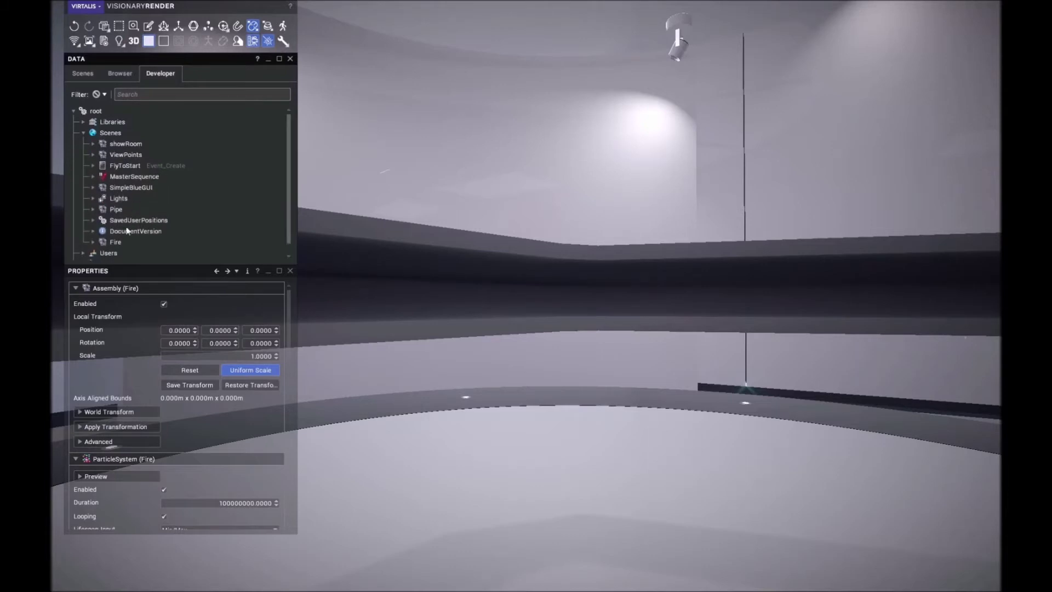
pyautogui.click(114, 242)
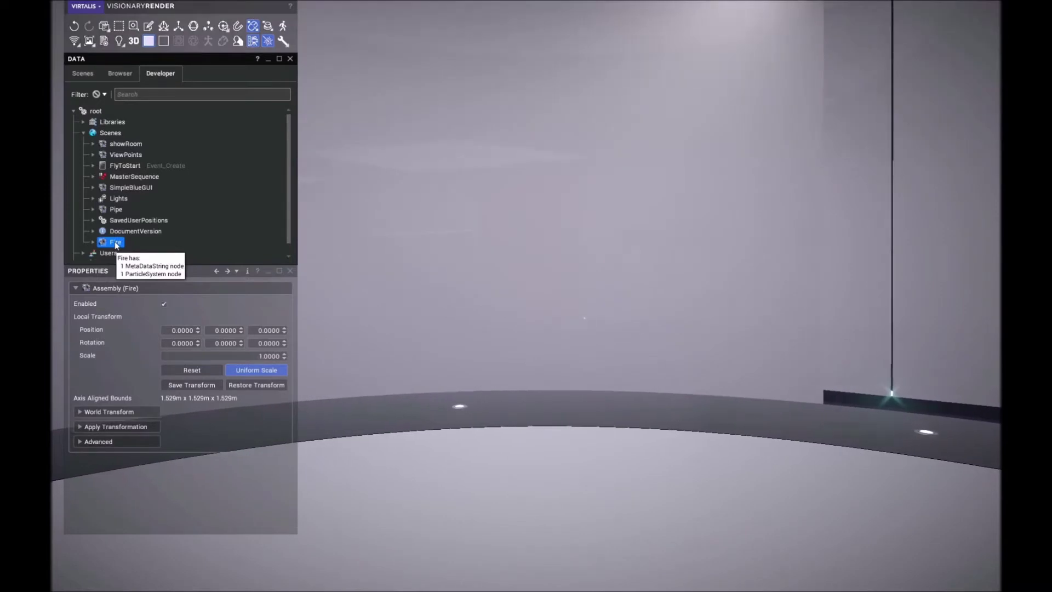
pyautogui.rightClick(117, 245)
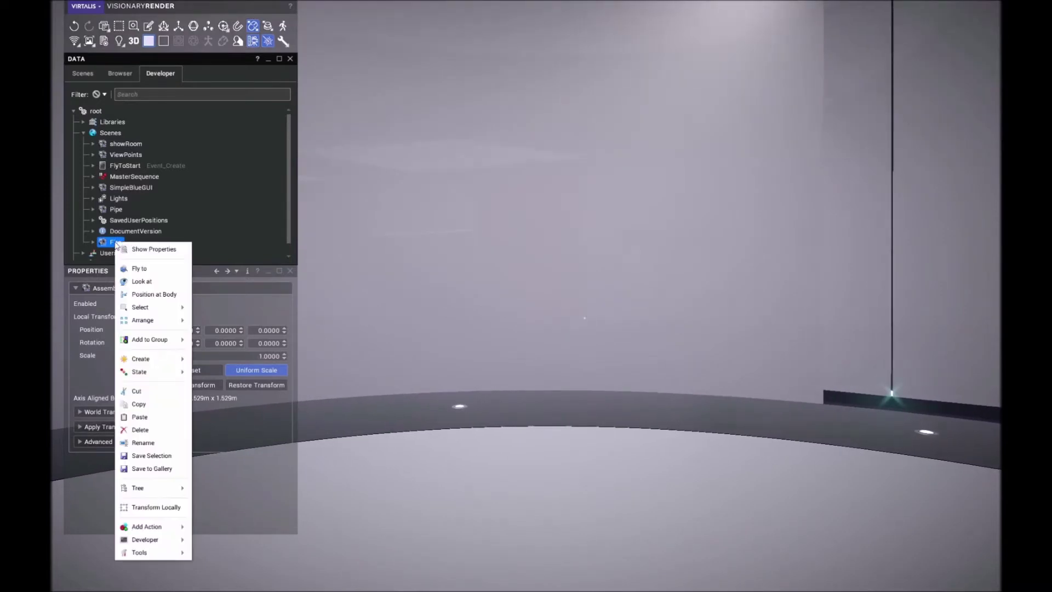
pyautogui.click(154, 296)
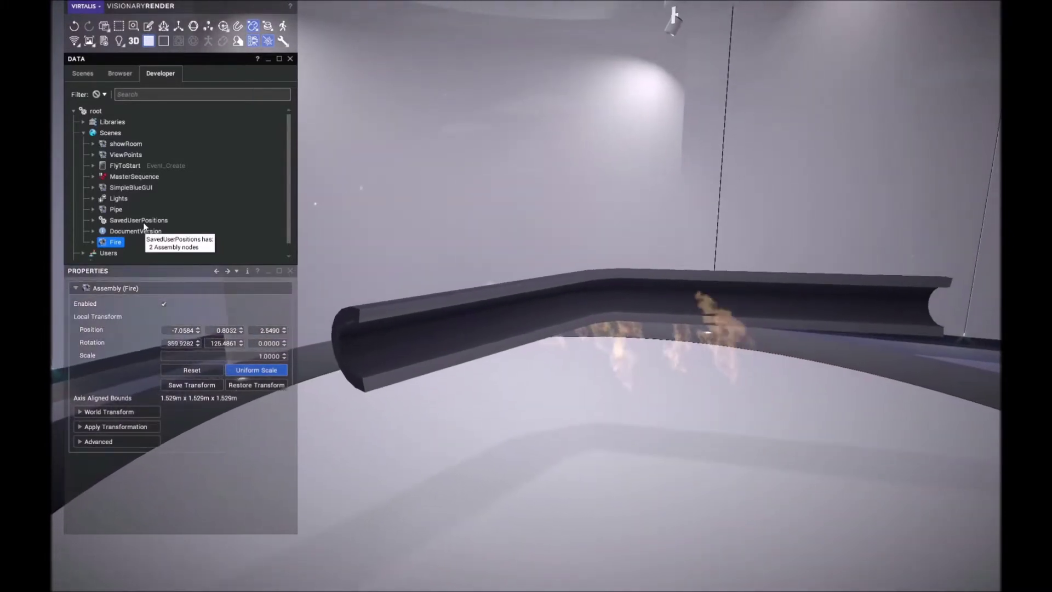
# Step: Examine the properties of the particle system node inside the Fire assembly
pyautogui.scroll(-1, 240, 210)
pyautogui.click(124, 222)
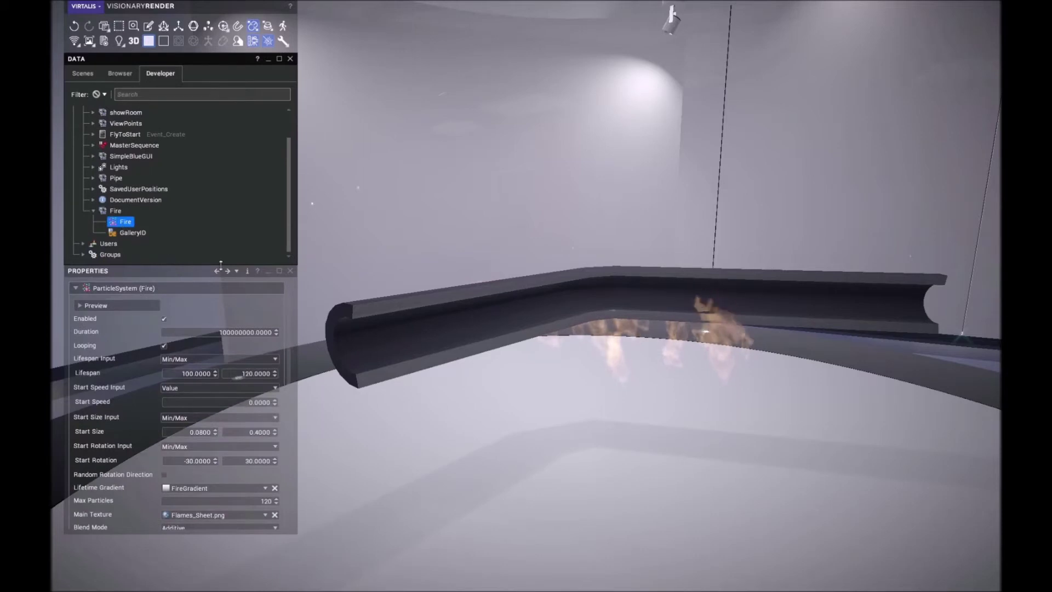
pyautogui.moveTo(287, 321); pyautogui.dragTo(286, 374)
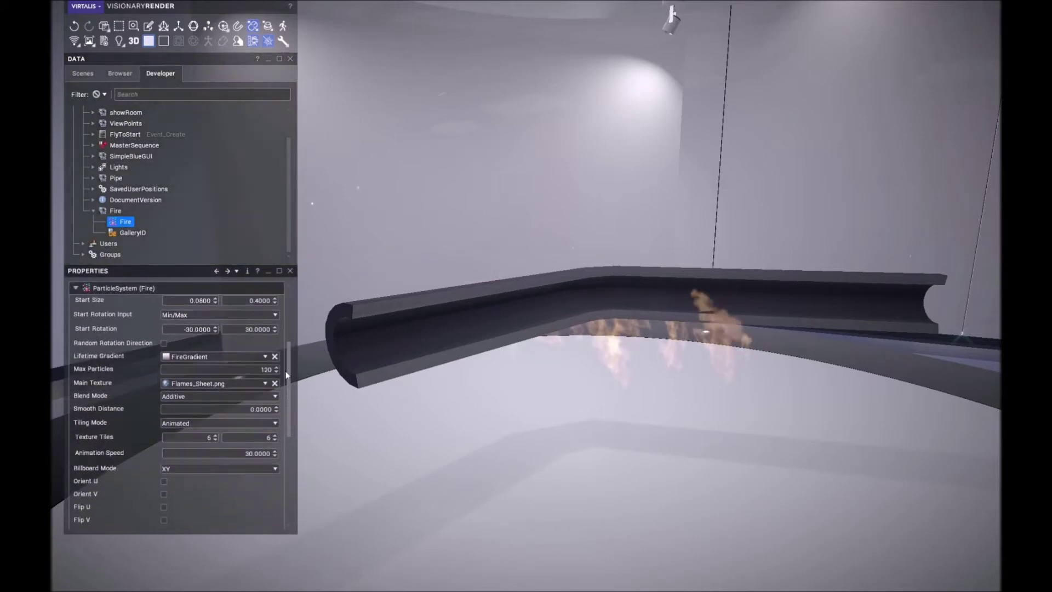
# Step: Move the Fire assembly down at the pipe to about -7.08, 0.59, 2.55 and view it from the pipe's end
pyautogui.click(115, 211)
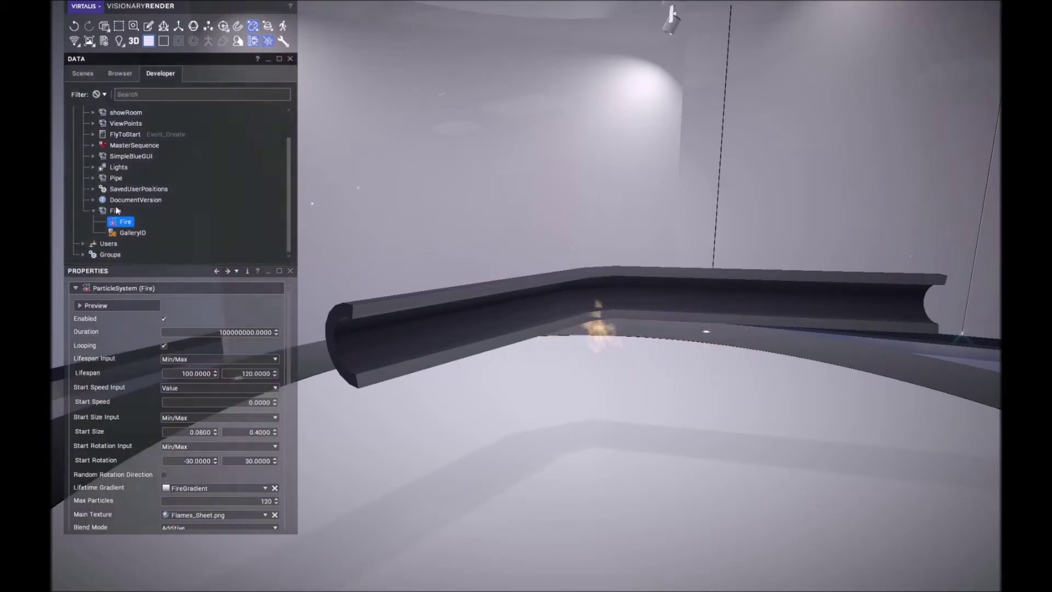
pyautogui.moveTo(568, 220); pyautogui.dragTo(587, 255)
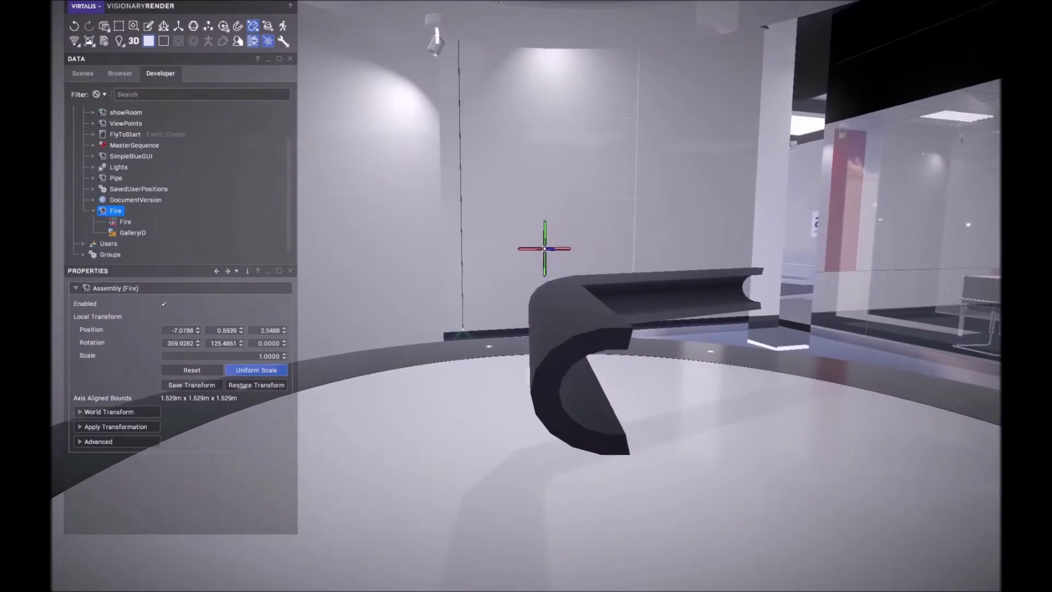
pyautogui.moveTo(543, 248); pyautogui.dragTo(413, 228, button='middle')
pyautogui.moveTo(543, 249); pyautogui.dragTo(510, 231, button='middle')
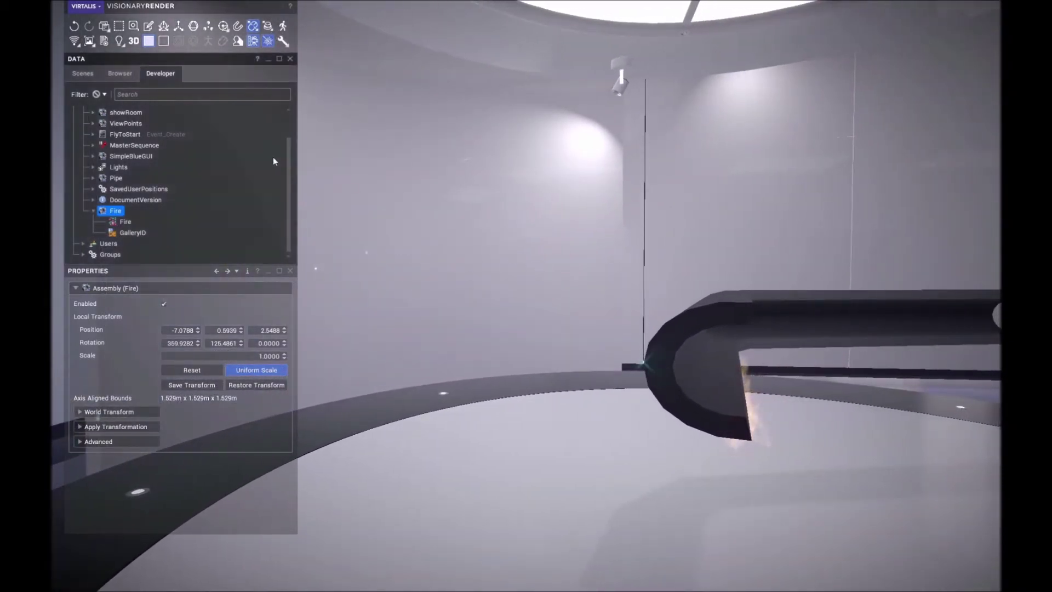
# Step: Create a new Particle System under the Scenes node
pyautogui.scroll(1, 294, 165)
pyautogui.rightClick(110, 133)
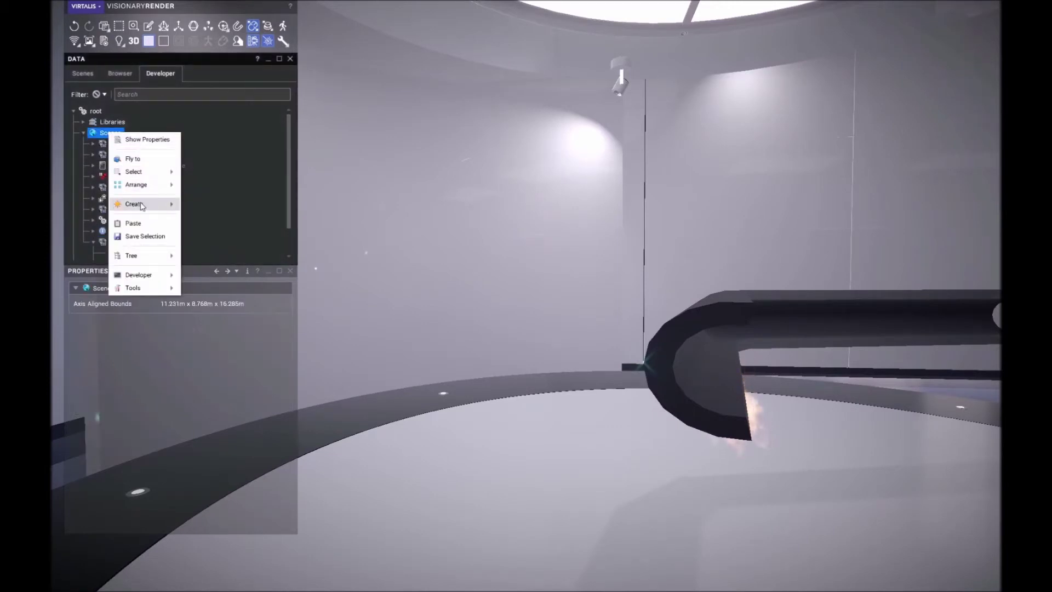
pyautogui.moveTo(142, 205)
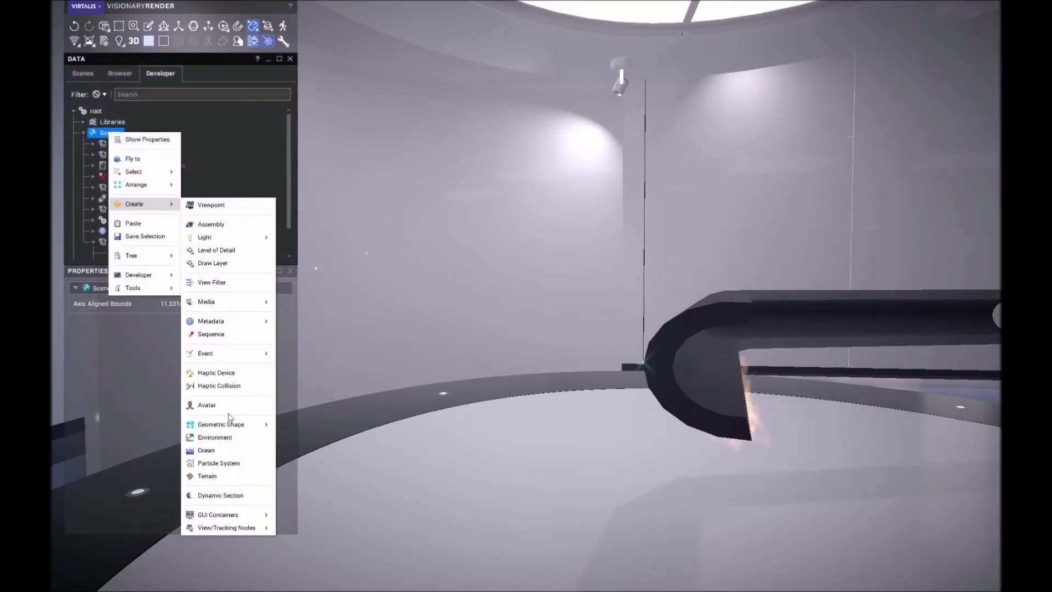
pyautogui.click(219, 463)
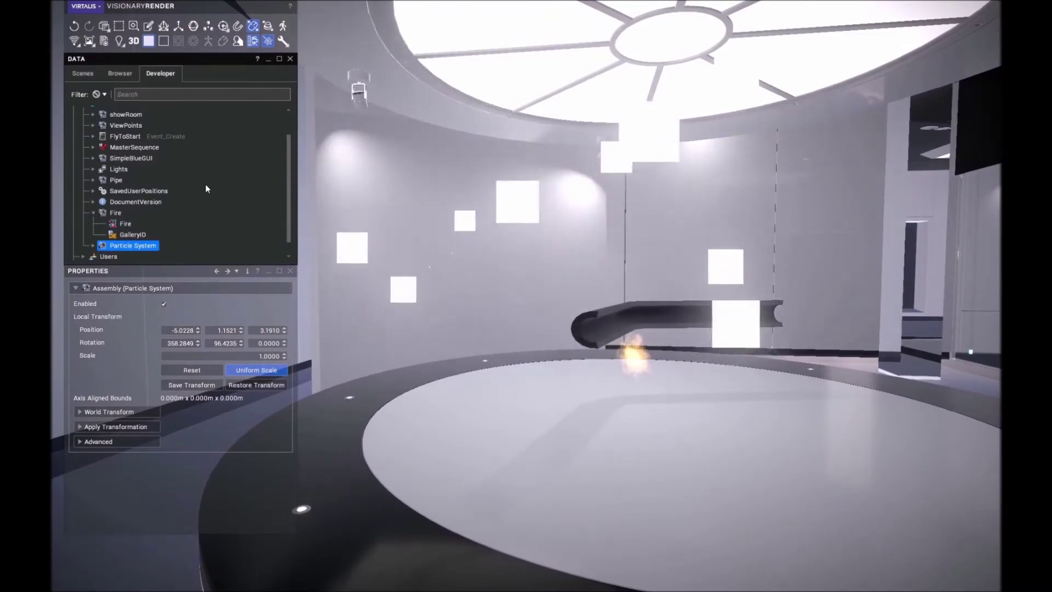
# Step: Set the scene override of Helper Visibility Mode to Show Helpers in the user interface settings
pyautogui.press('F4')
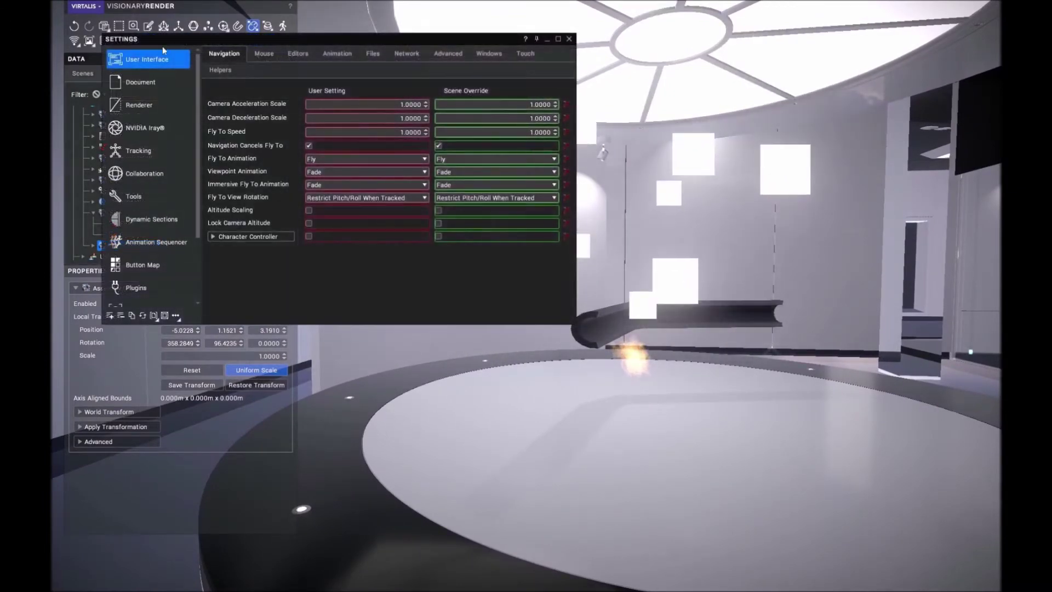
pyautogui.click(218, 70)
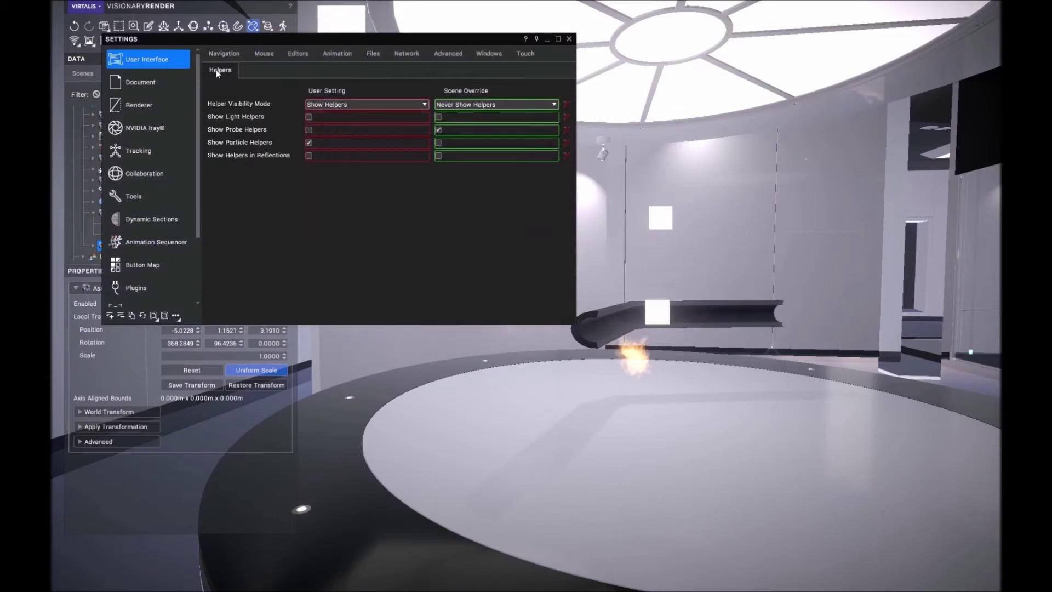
pyautogui.click(484, 105)
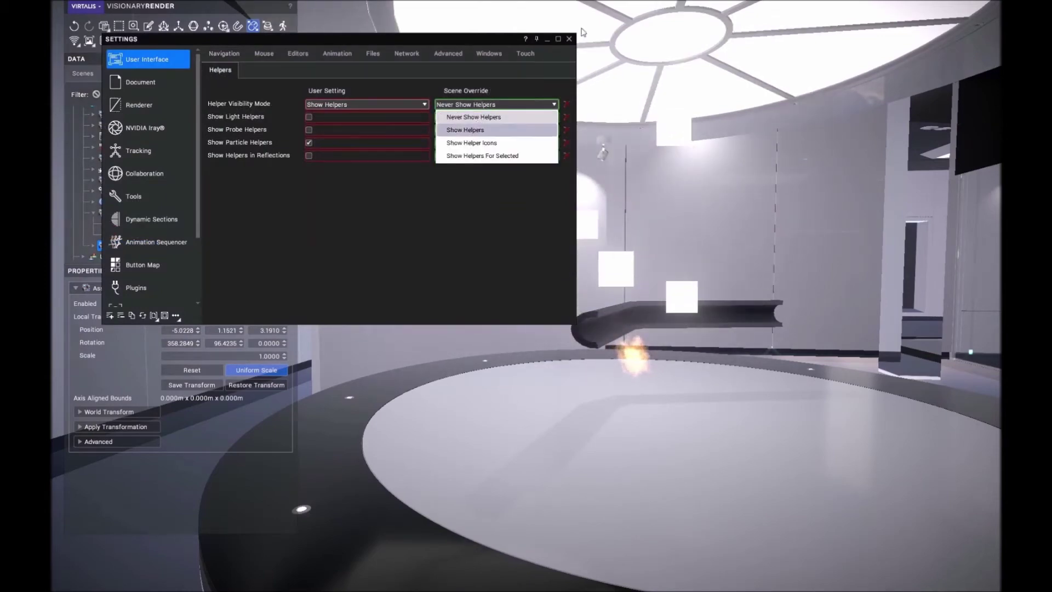
pyautogui.press('Return')
pyautogui.click(570, 41)
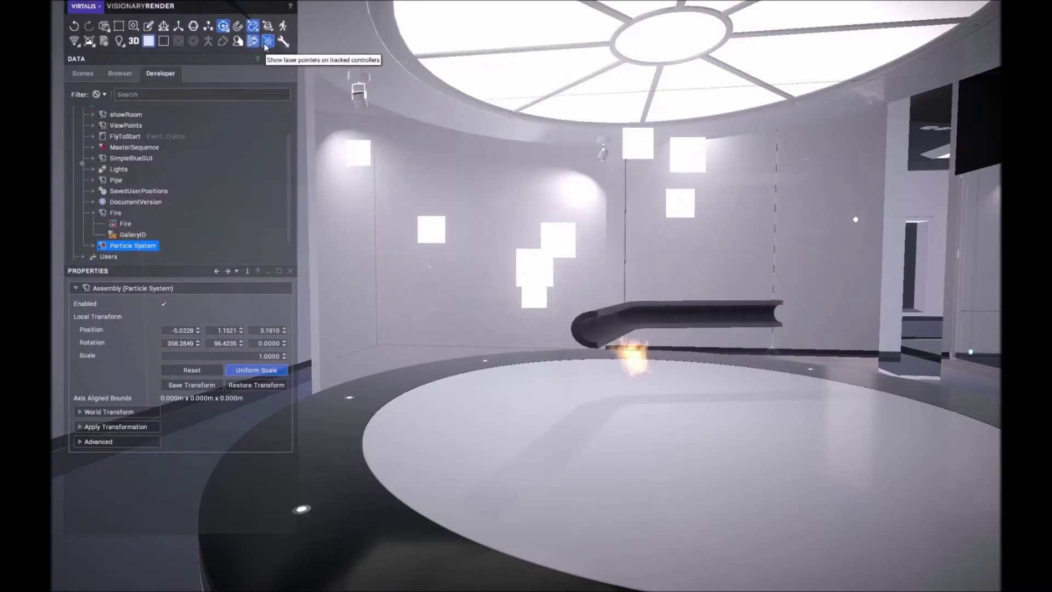
# Step: Enable Show Particle Helpers for the scene in the helper settings and close the settings
pyautogui.click(283, 41)
pyautogui.click(326, 160)
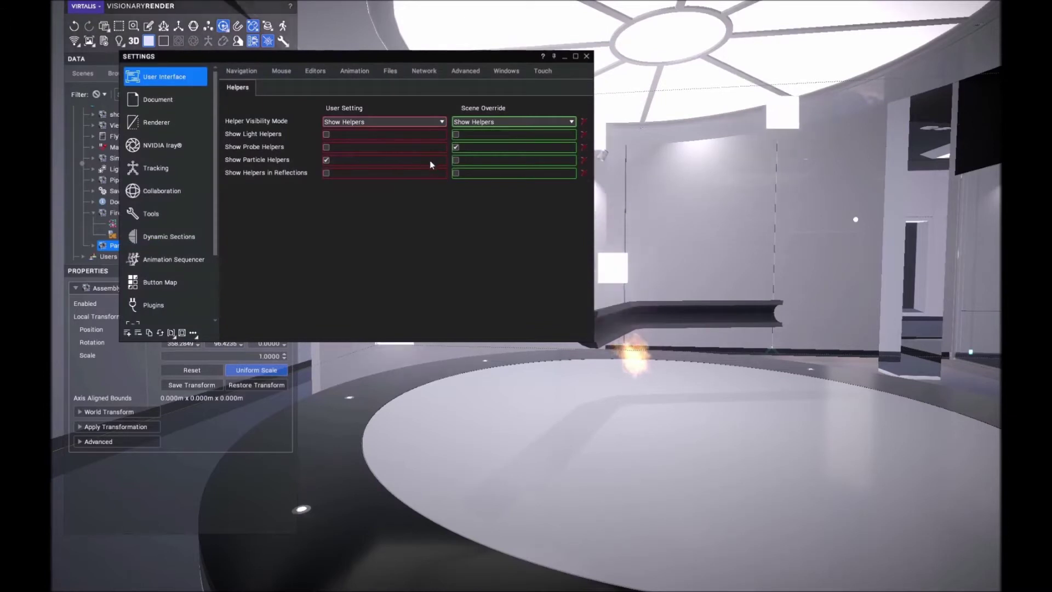
pyautogui.click(585, 57)
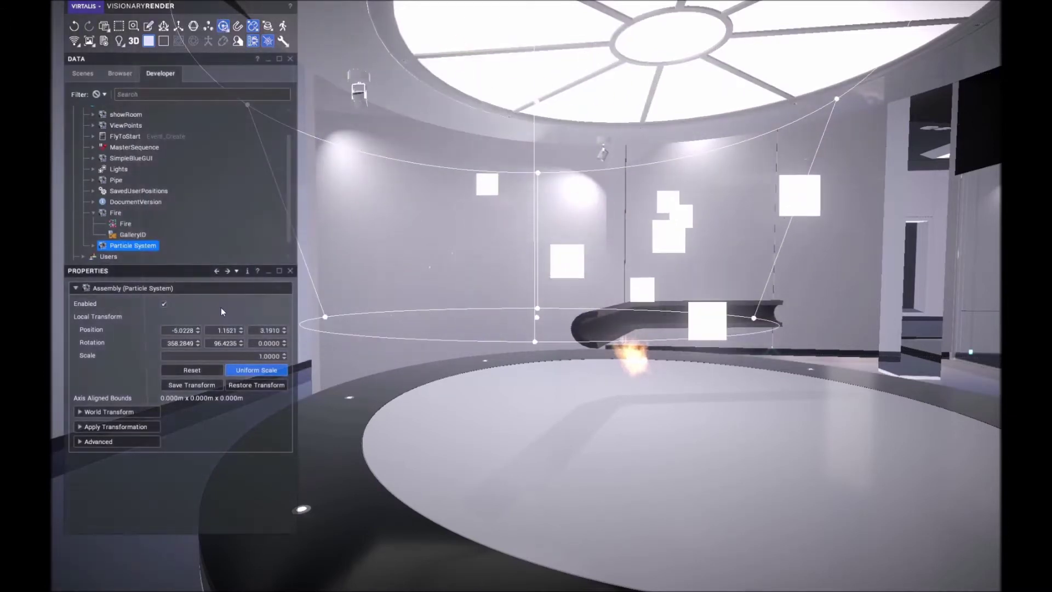
# Step: Set the Shape Angle of the new particle system's cone emitter to 1
pyautogui.click(92, 245)
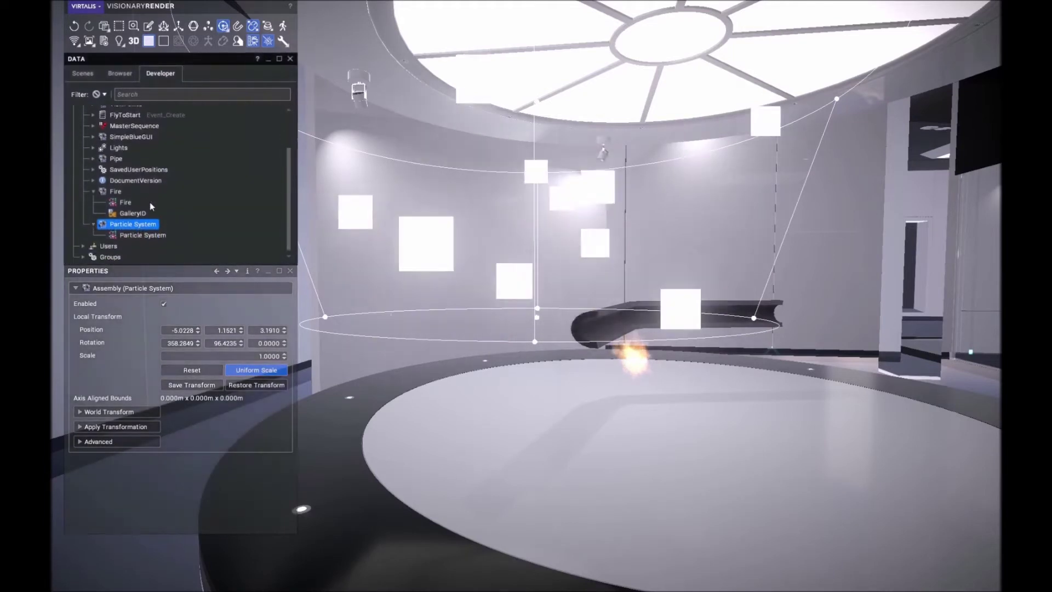
pyautogui.click(143, 236)
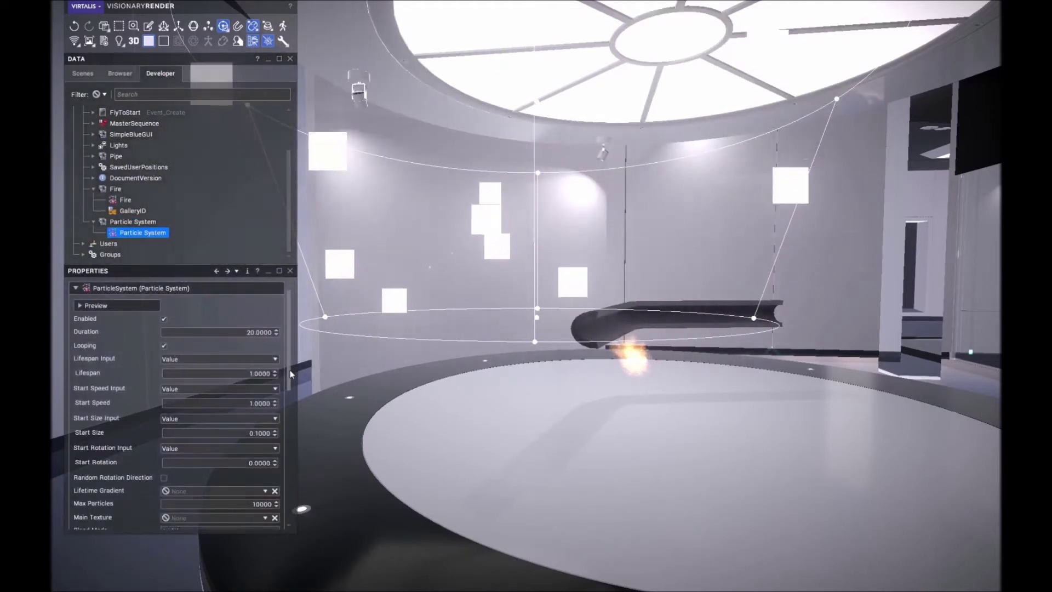
pyautogui.scroll(-10, 291, 374)
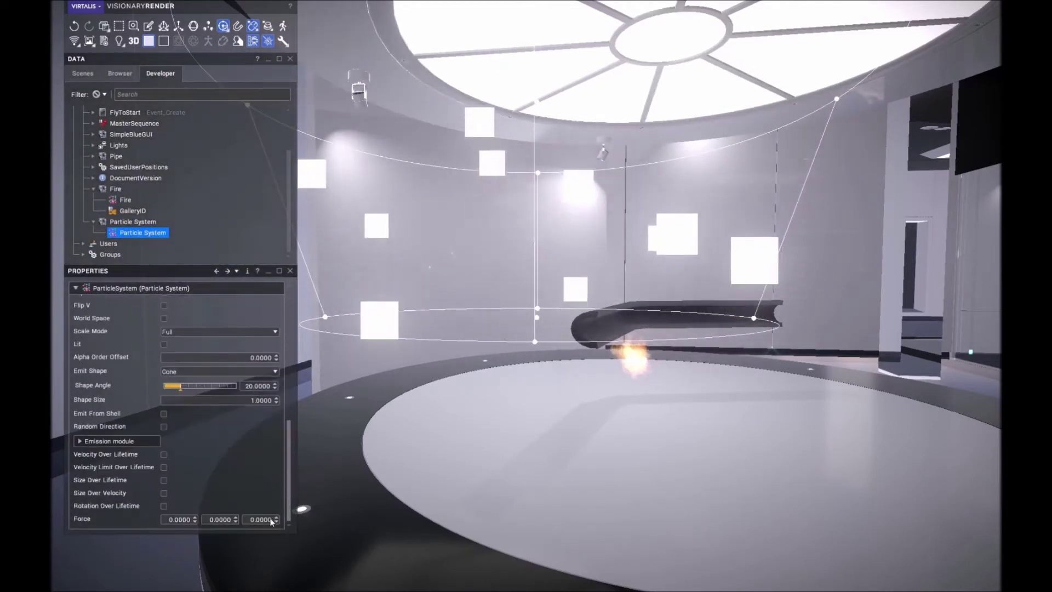
pyautogui.click(257, 386)
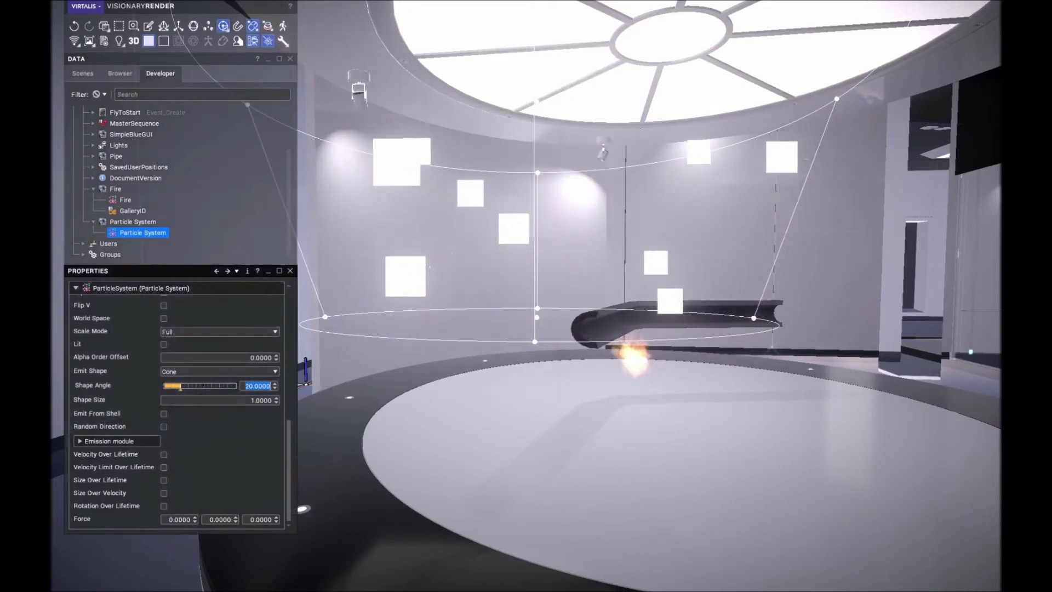
pyautogui.write('1')
pyautogui.press('Return')
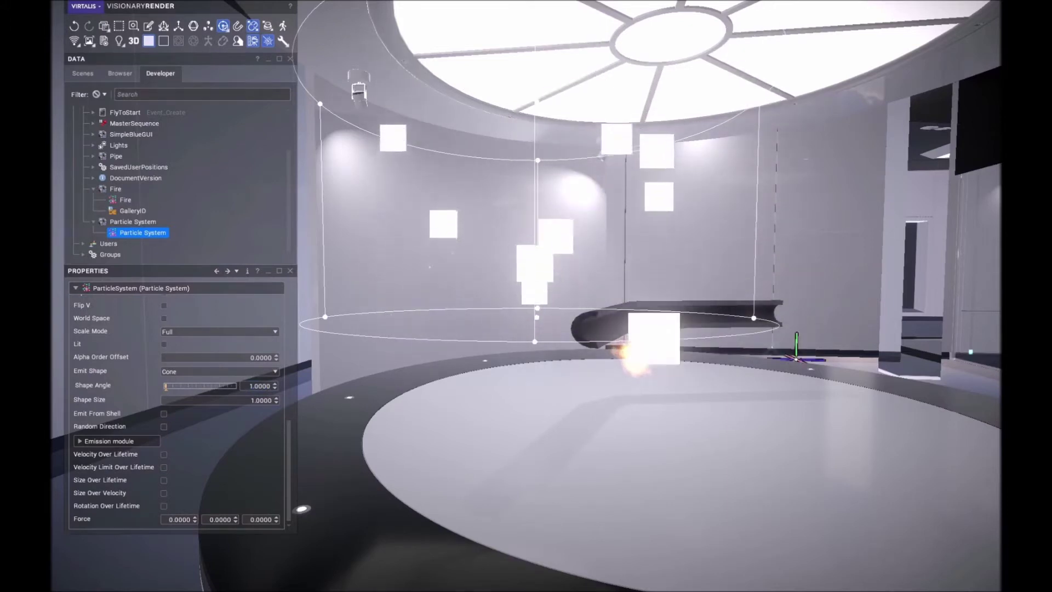
# Step: Set the Shape Size of the new particle system's emitter to 0.05
pyautogui.click(261, 400)
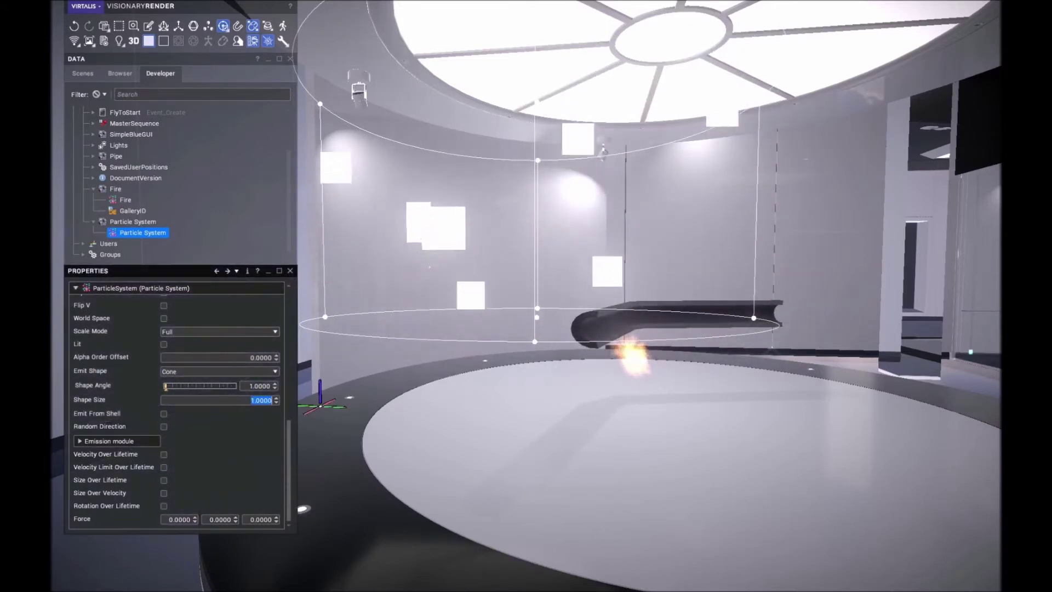
pyautogui.write('0.05')
pyautogui.press('Return')
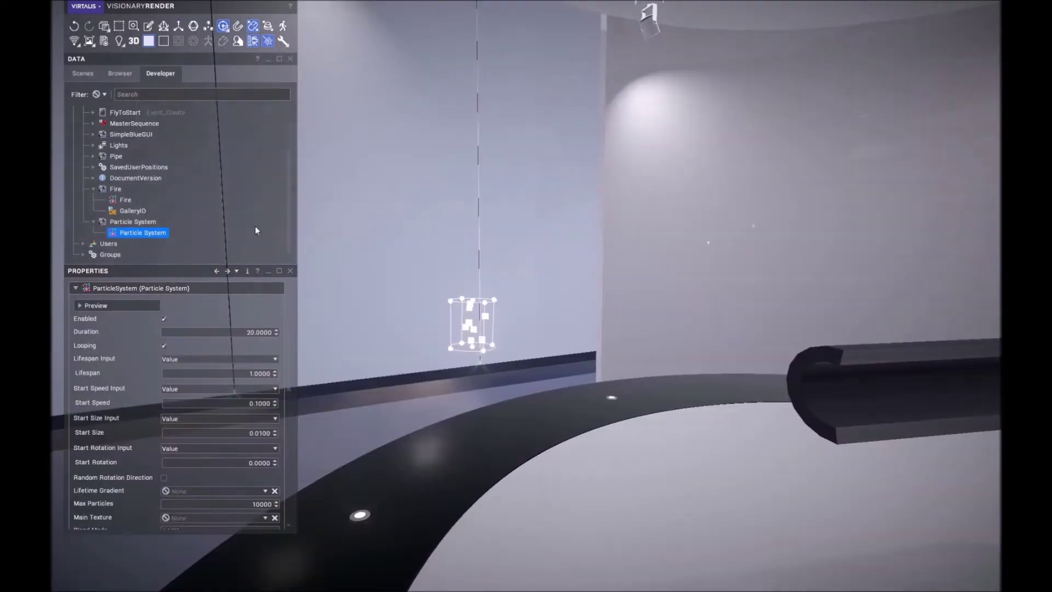
# Step: Rotate the Particle System assembly and set its first Rotation value to 270
pyautogui.click(133, 222)
pyautogui.moveTo(495, 277); pyautogui.dragTo(503, 281)
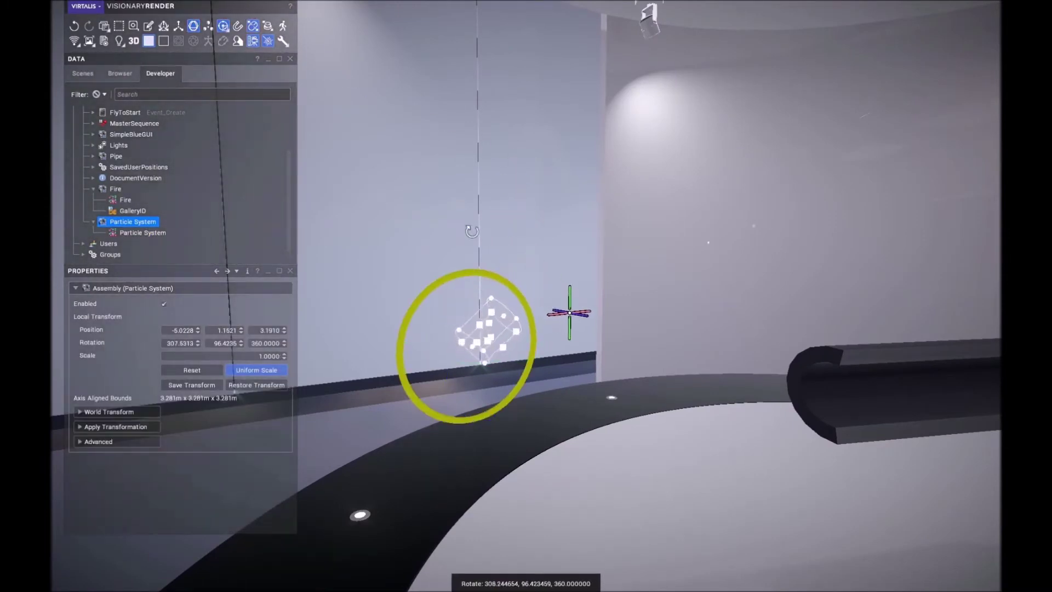
pyautogui.moveTo(504, 281); pyautogui.dragTo(502, 285)
pyautogui.click(180, 343)
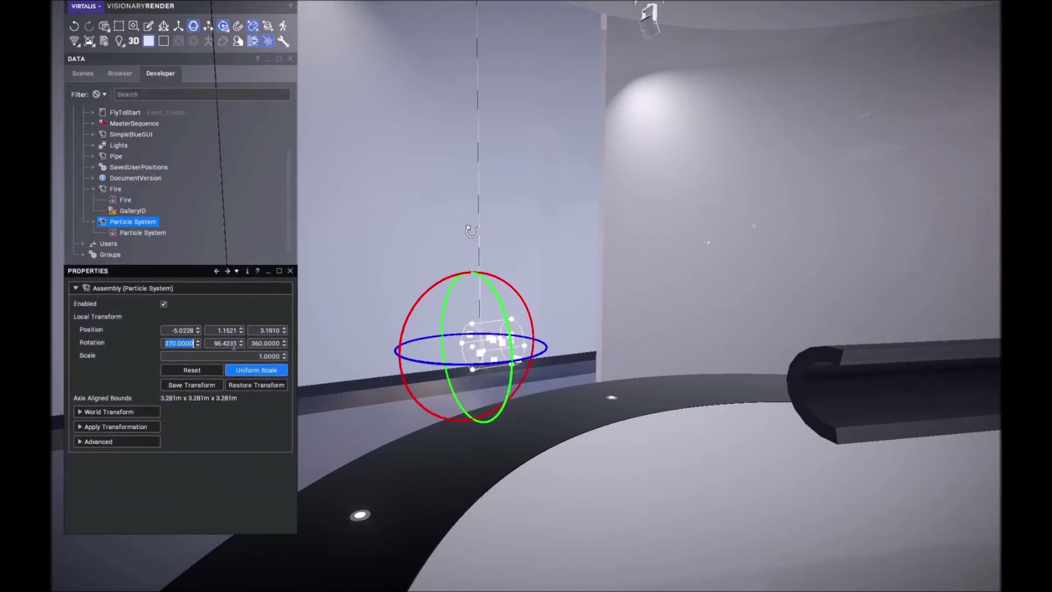
# Step: Aim the emitter along the pipe with rotation 270, 0, about 69.7, and place it at the pipe's end near position -5.70, 0.98, 2.99
pyautogui.moveTo(396, 347); pyautogui.dragTo(406, 363)
pyautogui.moveTo(472, 231); pyautogui.dragTo(742, 272)
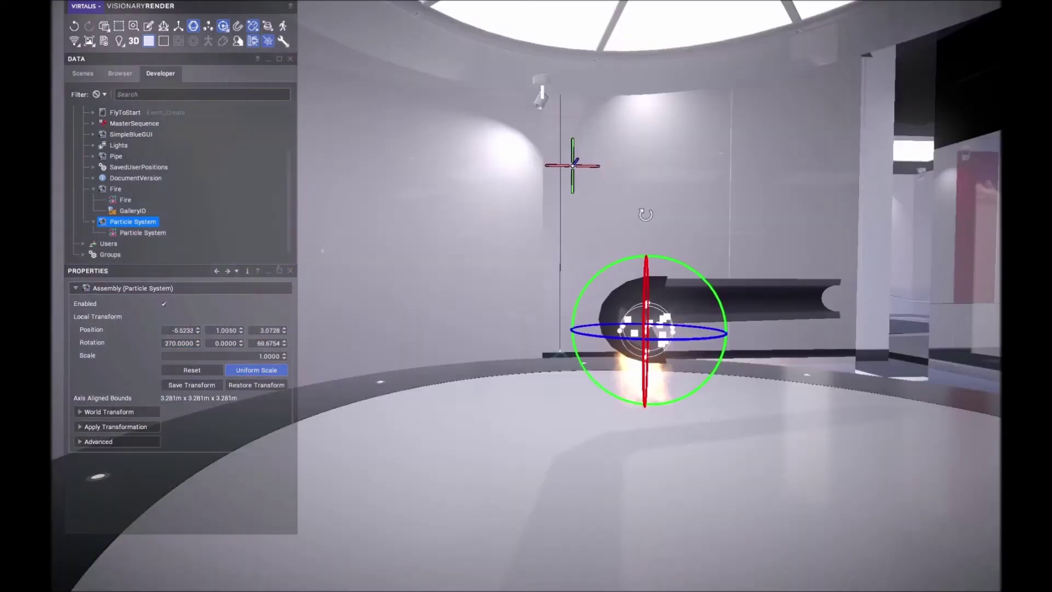
pyautogui.moveTo(647, 216); pyautogui.dragTo(504, 188)
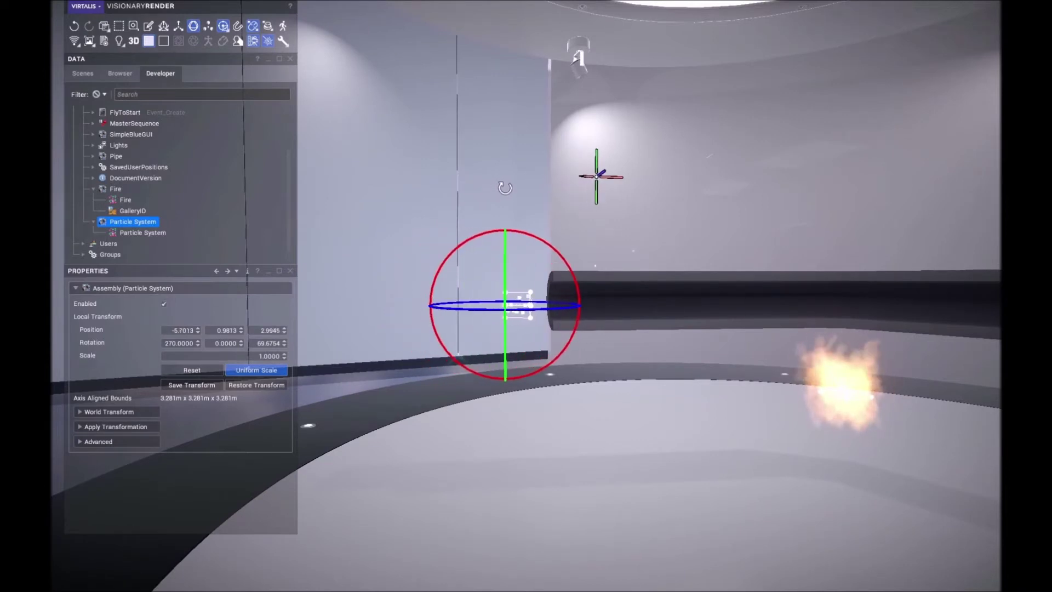
# Step: Set the particle system's Lifespan to 16, Emit Rate to 4 and Duration to 999
pyautogui.click(142, 233)
pyautogui.doubleClick(259, 373)
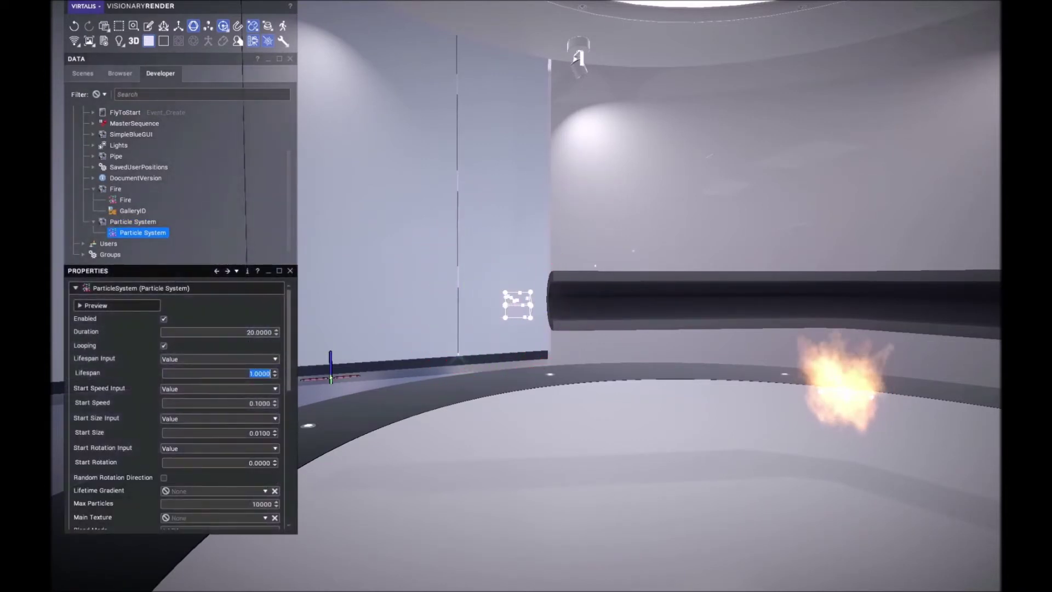
pyautogui.write('1')
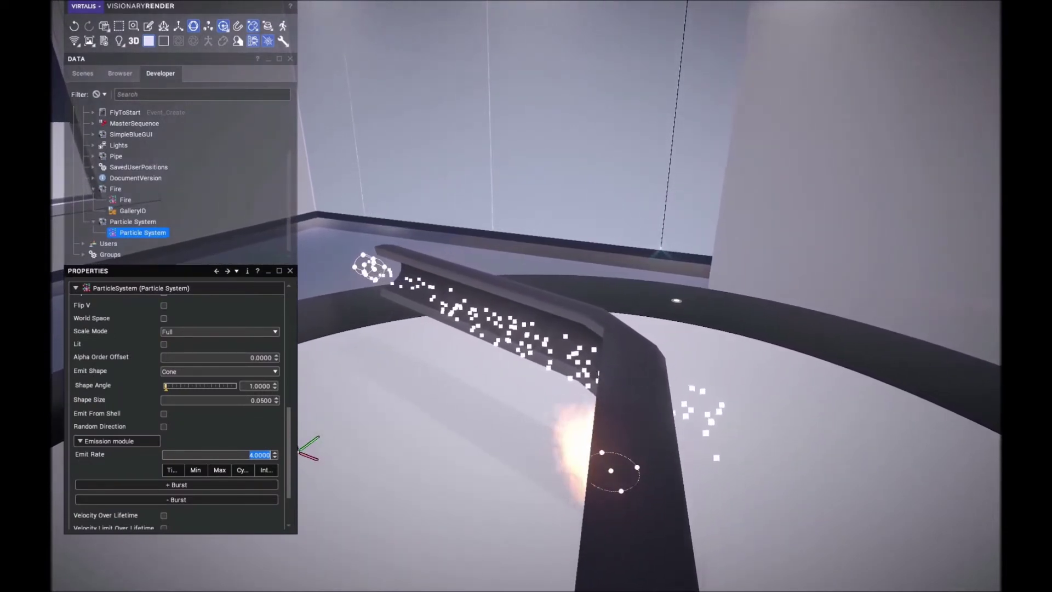
pyautogui.moveTo(300, 417); pyautogui.dragTo(300, 301)
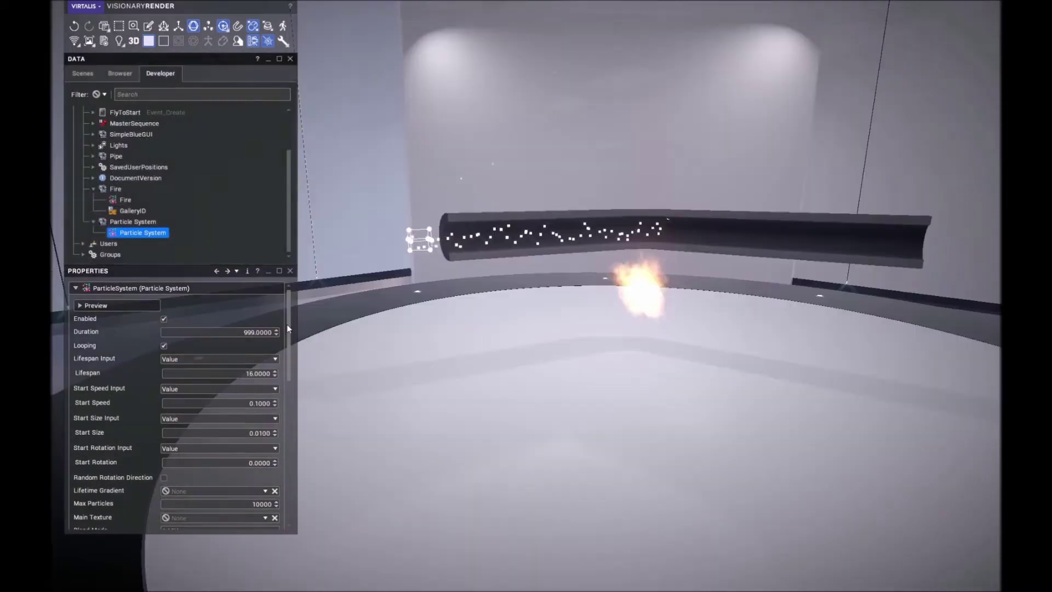
pyautogui.moveTo(287, 323); pyautogui.dragTo(292, 505)
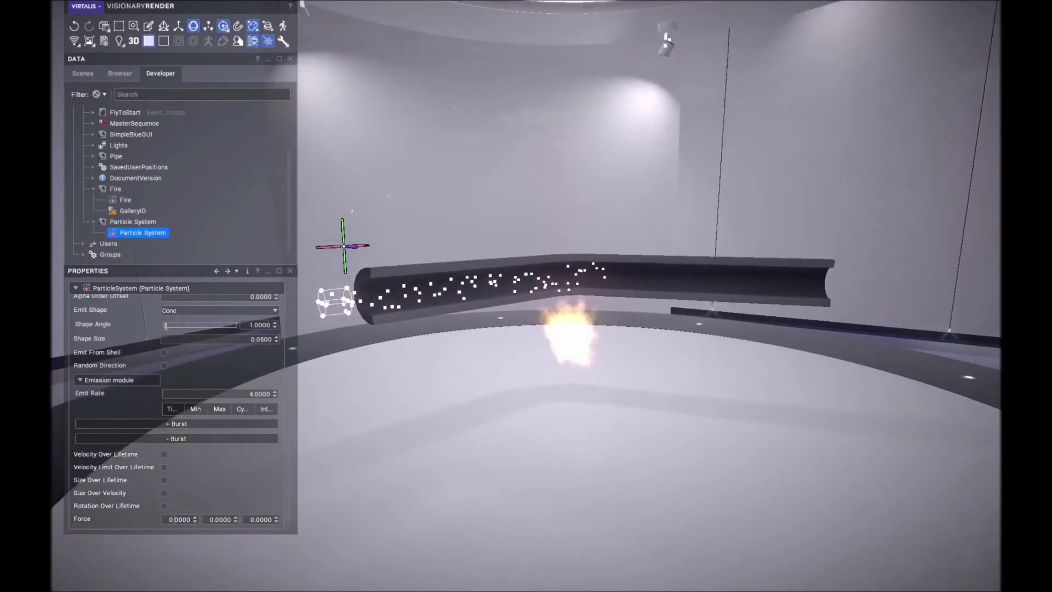
pyautogui.moveTo(294, 383); pyautogui.dragTo(294, 299)
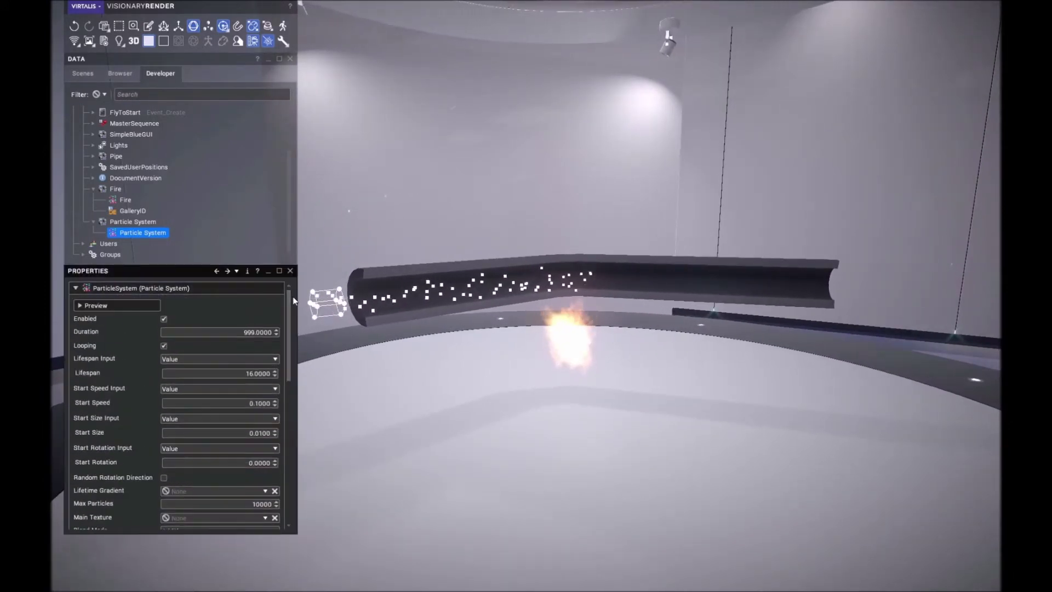
# Step: Copy the Particle System assembly and paste the duplicate into the Scenes node
pyautogui.click(134, 222)
pyautogui.rightClick(137, 221)
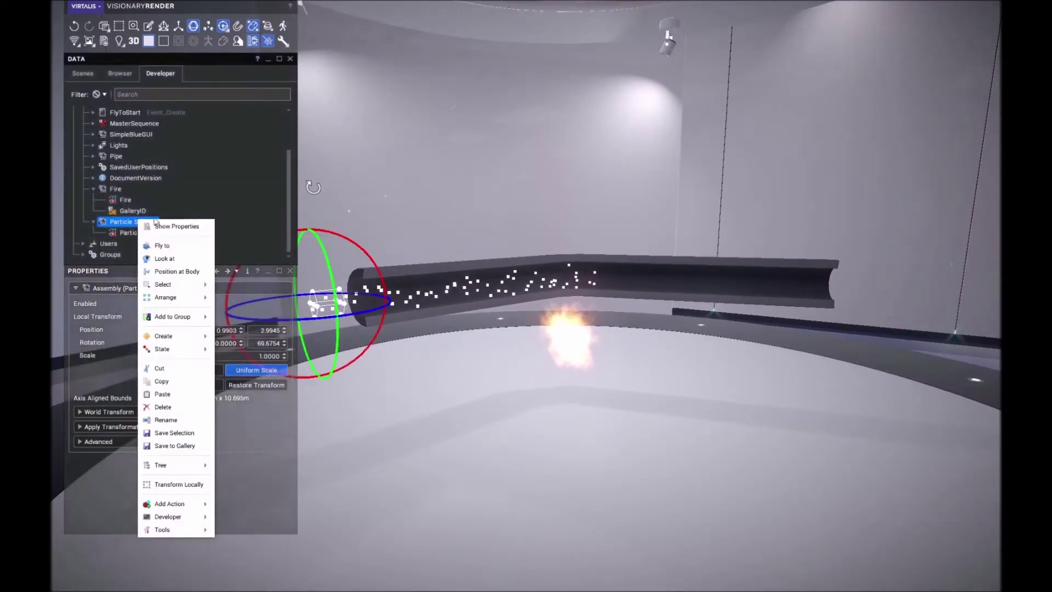
pyautogui.click(165, 382)
pyautogui.moveTo(287, 232); pyautogui.dragTo(178, 136)
pyautogui.rightClick(115, 136)
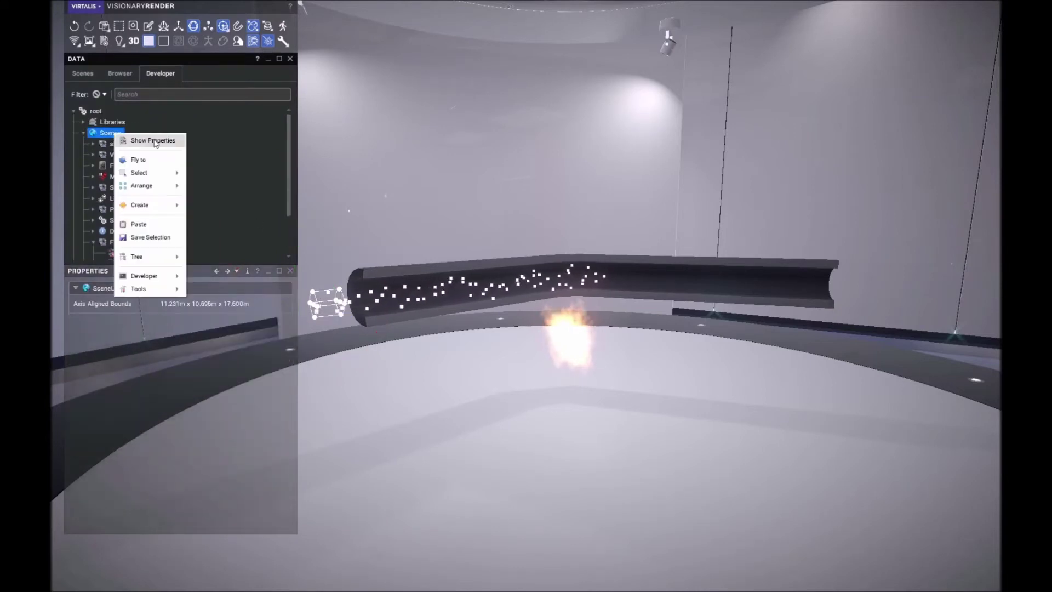
pyautogui.click(146, 221)
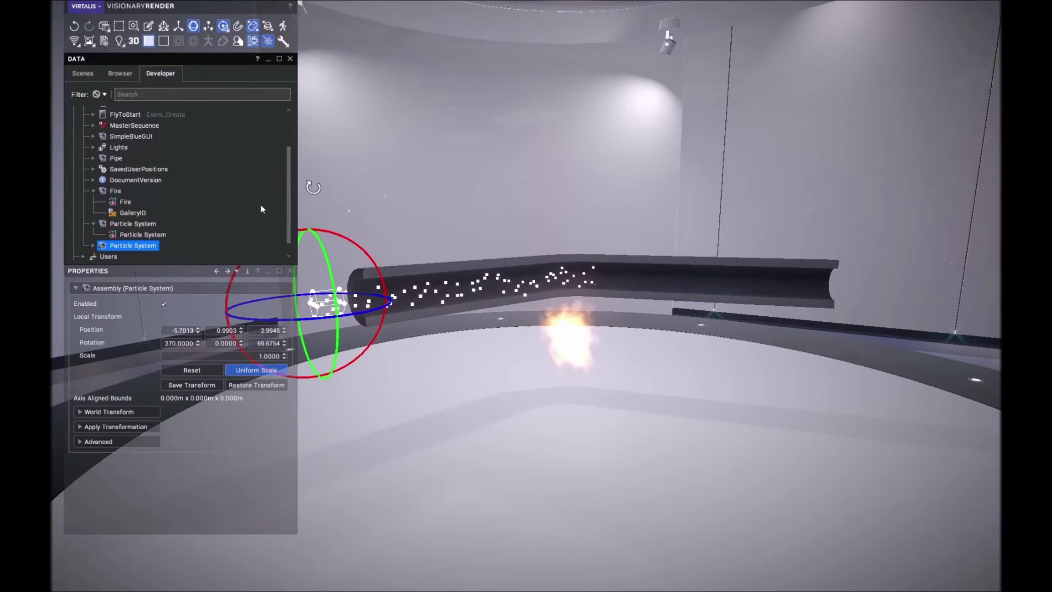
# Step: Move the duplicate emitter to the pipe's bend near -7.05, 0.99, 2.50 and turn it to about 11.5 to follow the second pipe section
pyautogui.click(178, 25)
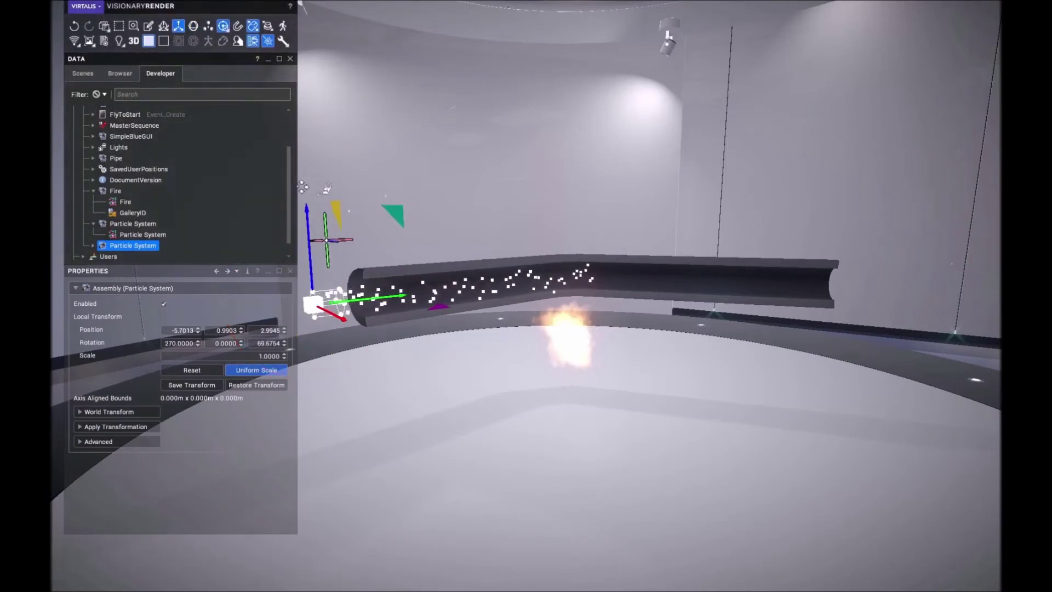
pyautogui.moveTo(306, 187); pyautogui.dragTo(555, 198)
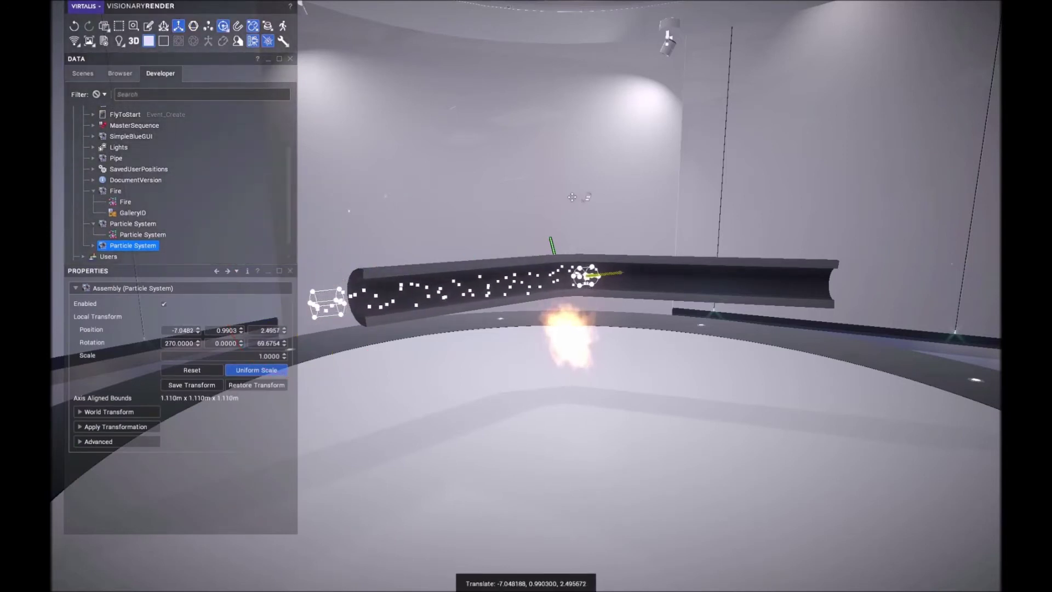
pyautogui.click(194, 25)
pyautogui.moveTo(655, 277); pyautogui.dragTo(624, 295)
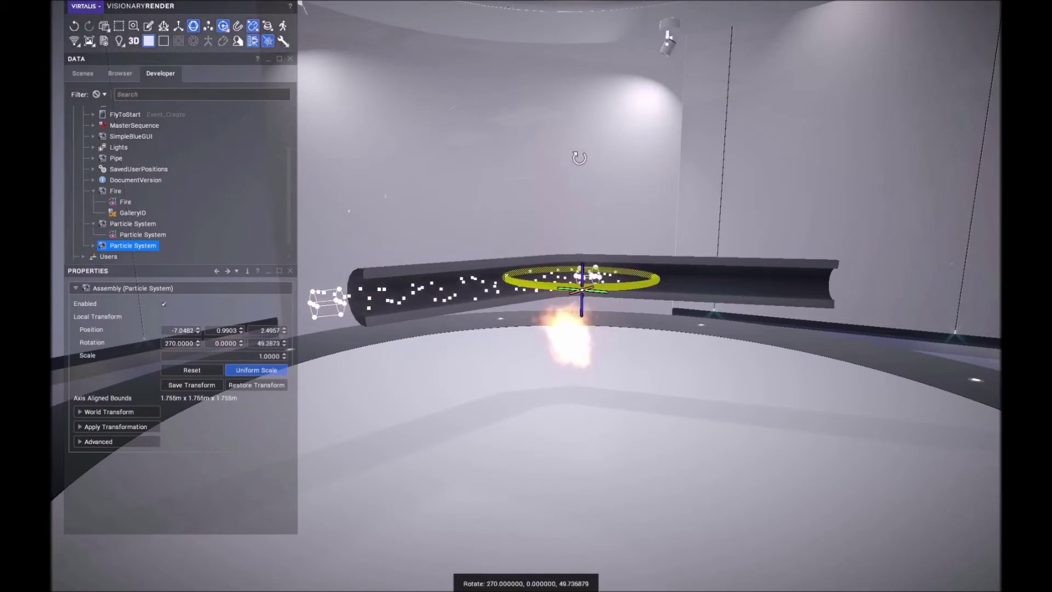
pyautogui.moveTo(580, 158); pyautogui.dragTo(579, 158)
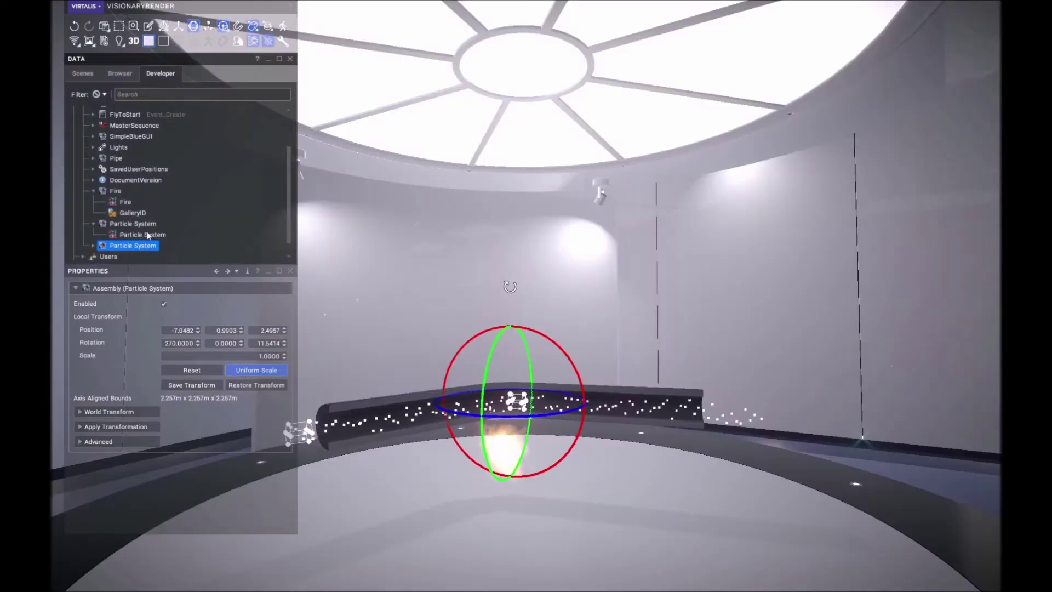
# Step: Review the first particle system's emitter, texture, blend and billboard properties
pyautogui.click(144, 234)
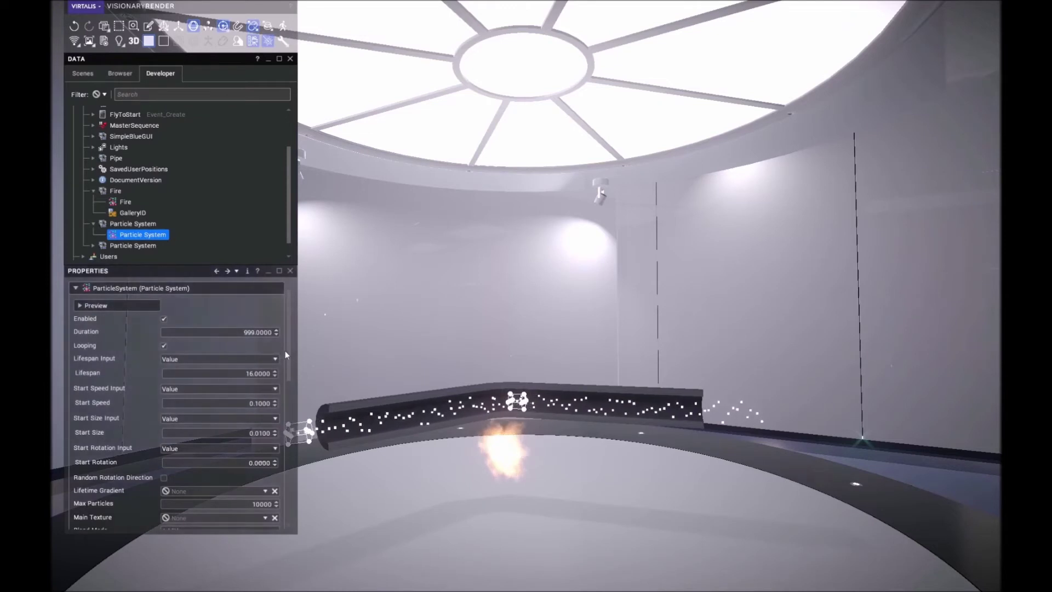
pyautogui.moveTo(287, 356); pyautogui.dragTo(292, 479)
pyautogui.scroll(3, 122, 397)
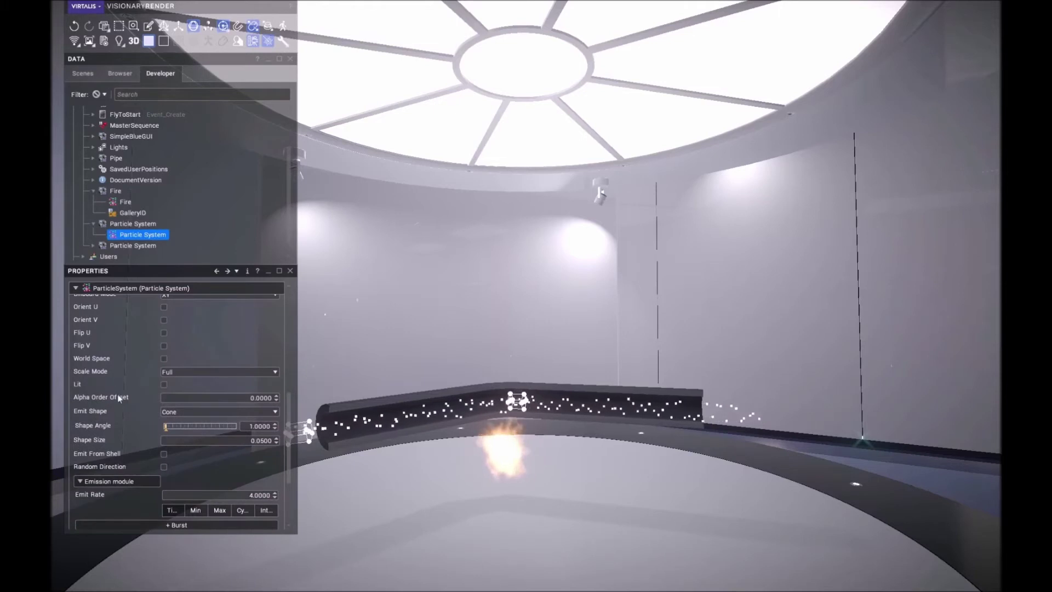
pyautogui.scroll(4, 119, 397)
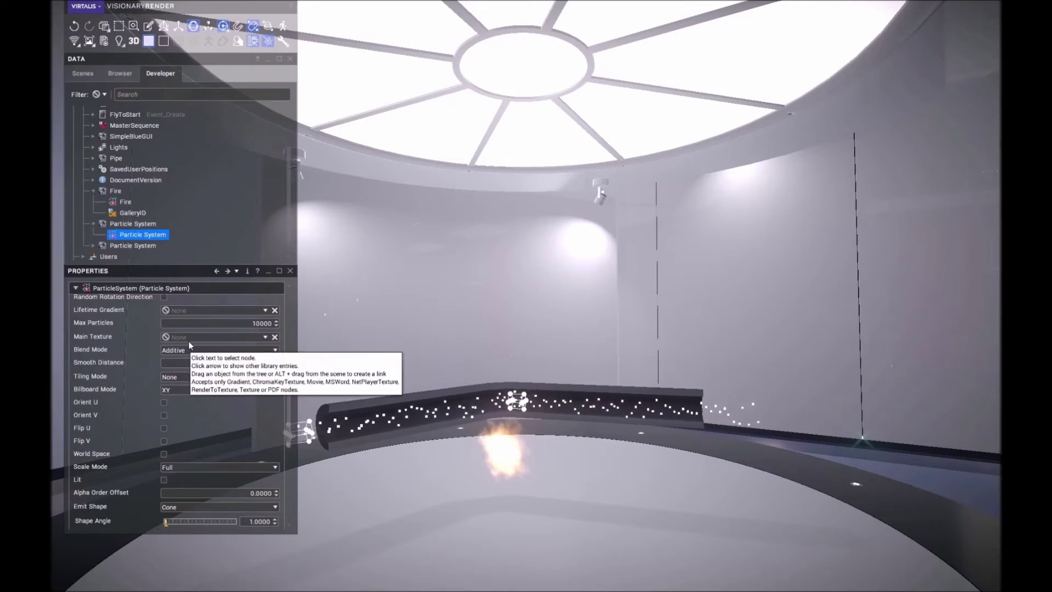
# Step: Inspect the Fire particle system's tiling settings and its Flames_Sheet.png main texture
pyautogui.click(126, 203)
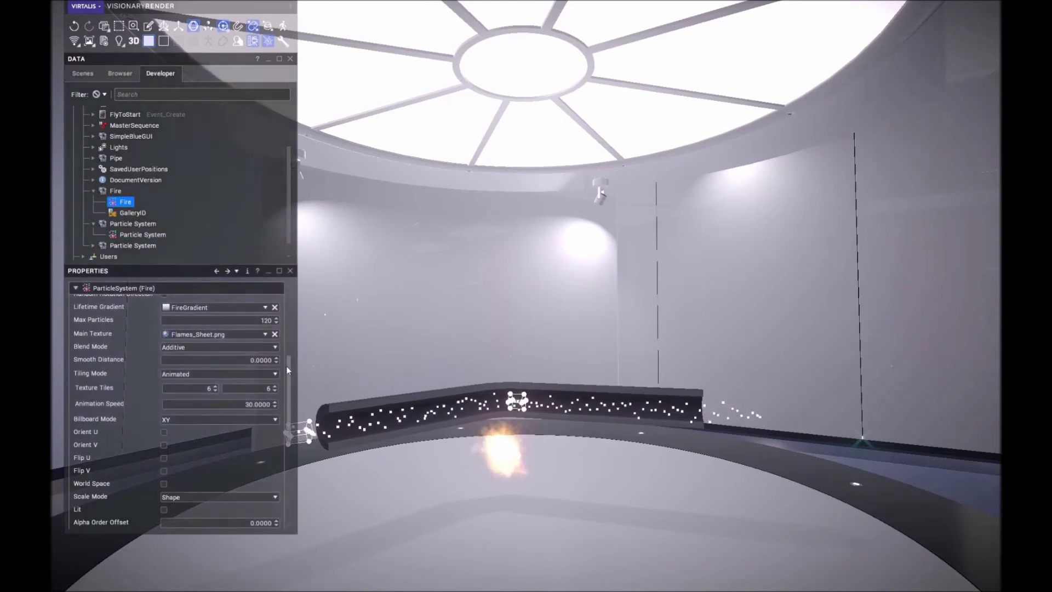
pyautogui.moveTo(289, 370); pyautogui.dragTo(291, 355)
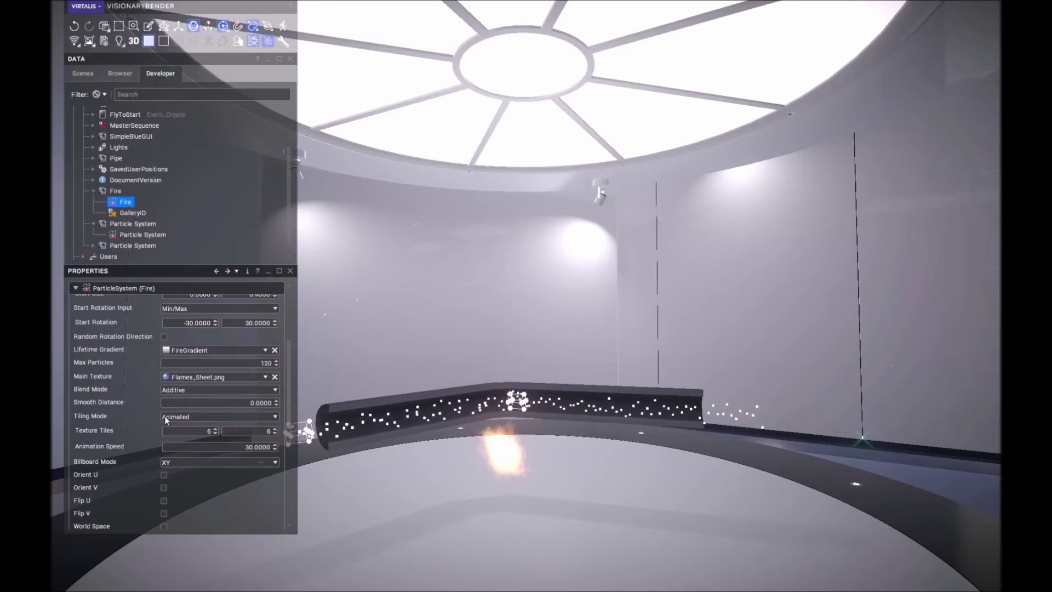
pyautogui.doubleClick(188, 377)
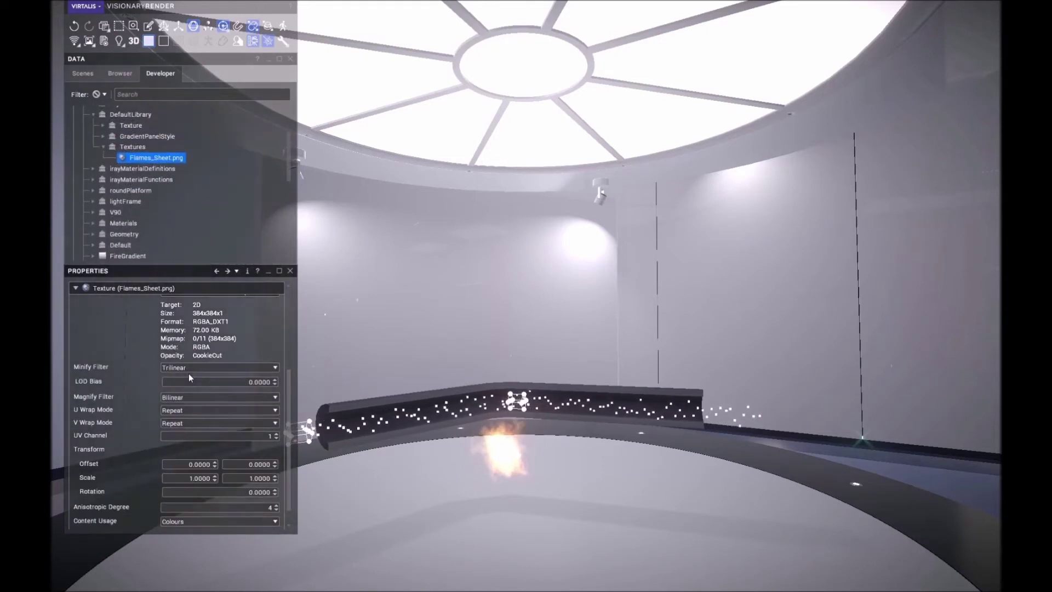
pyautogui.scroll(3, 289, 403)
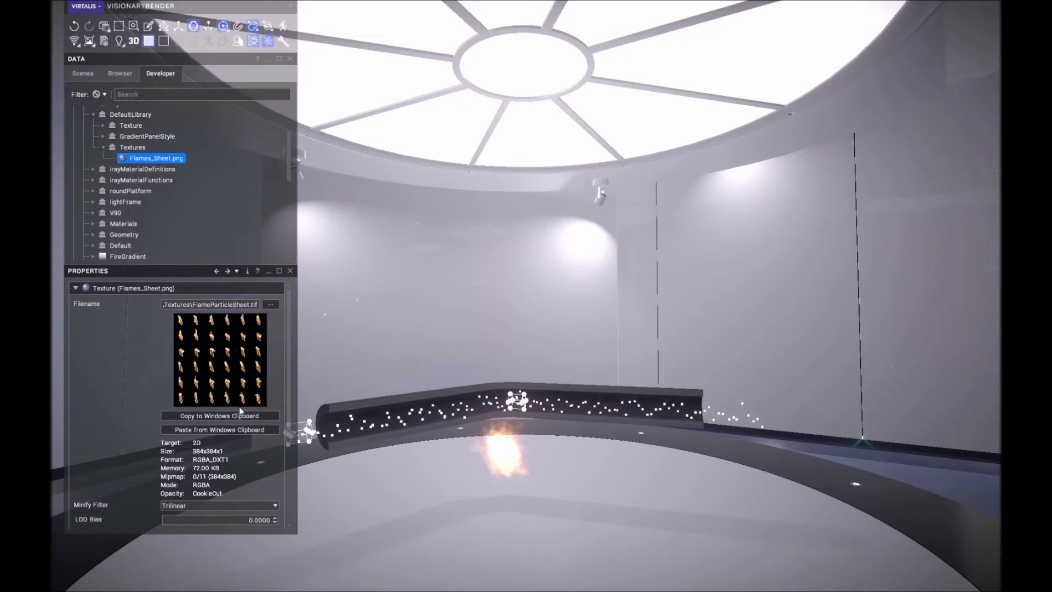
# Step: Filter the asset browser to Gradients and create a new gradient asset
pyautogui.click(120, 73)
pyautogui.click(120, 92)
pyautogui.click(179, 155)
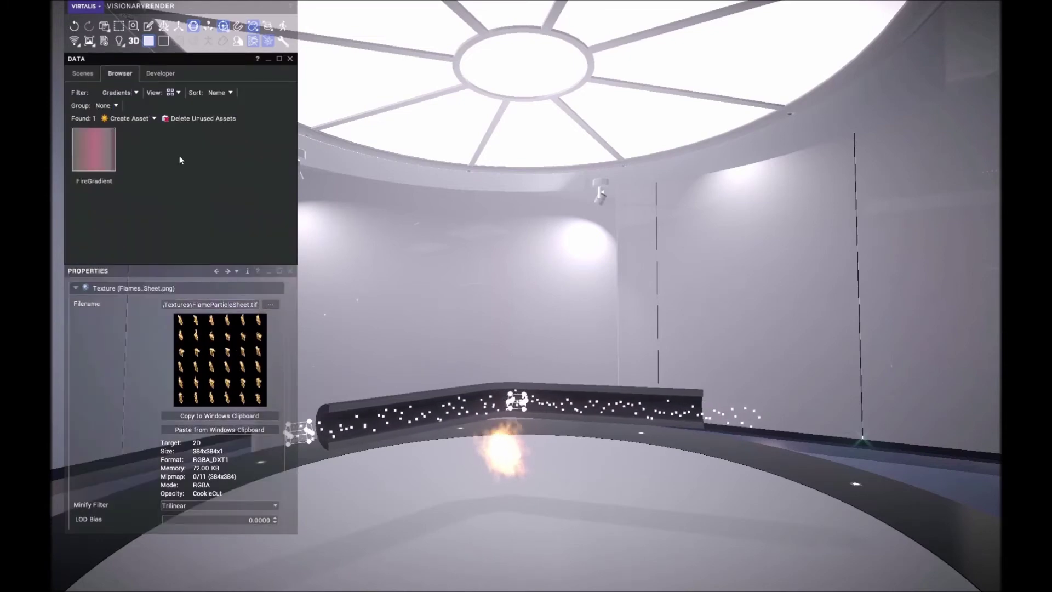
pyautogui.rightClick(186, 155)
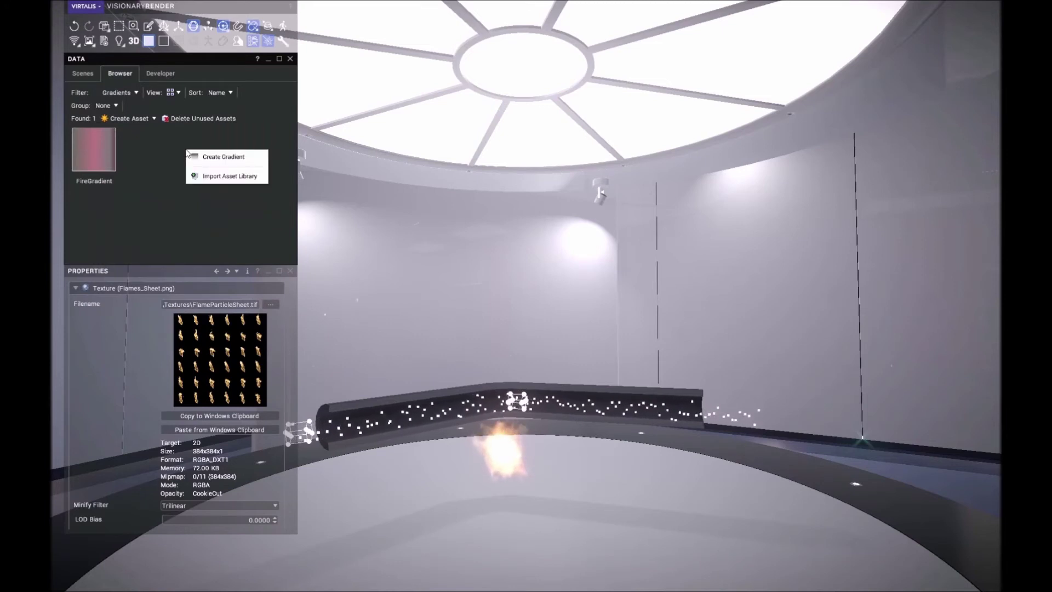
pyautogui.click(216, 158)
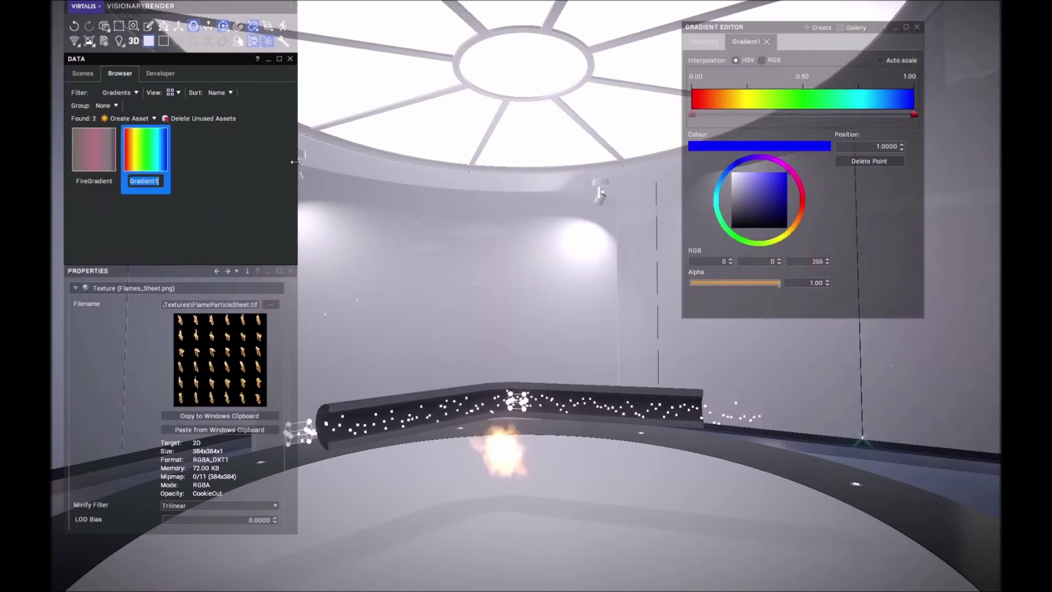
# Step: Colour Gradient1 from blue (0, 61, 255) to yellow (255, 220, 0), and create Gradient2 running from the same yellow to red
pyautogui.click(692, 115)
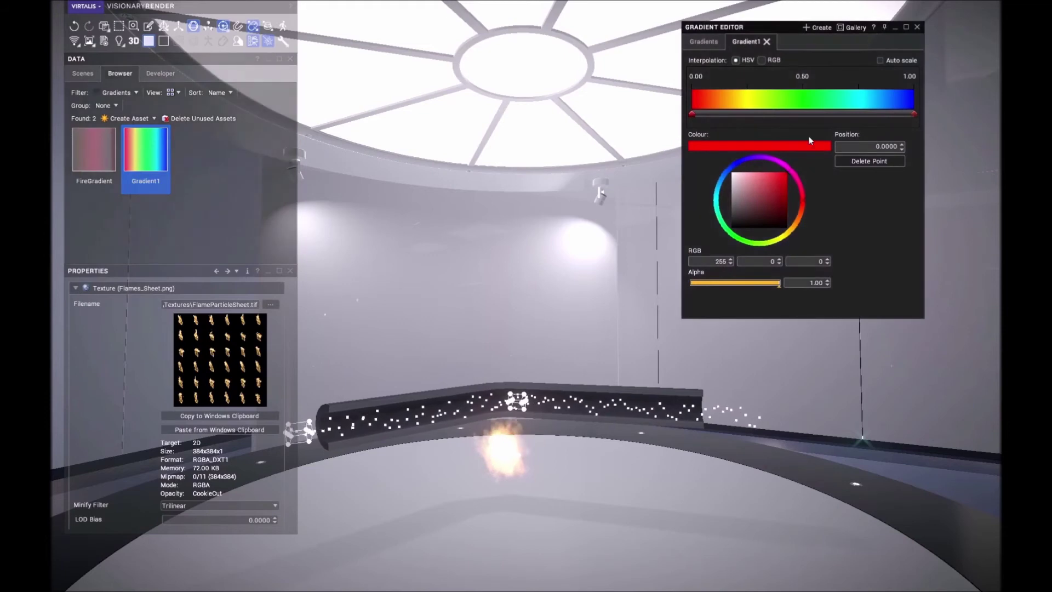
pyautogui.click(733, 171)
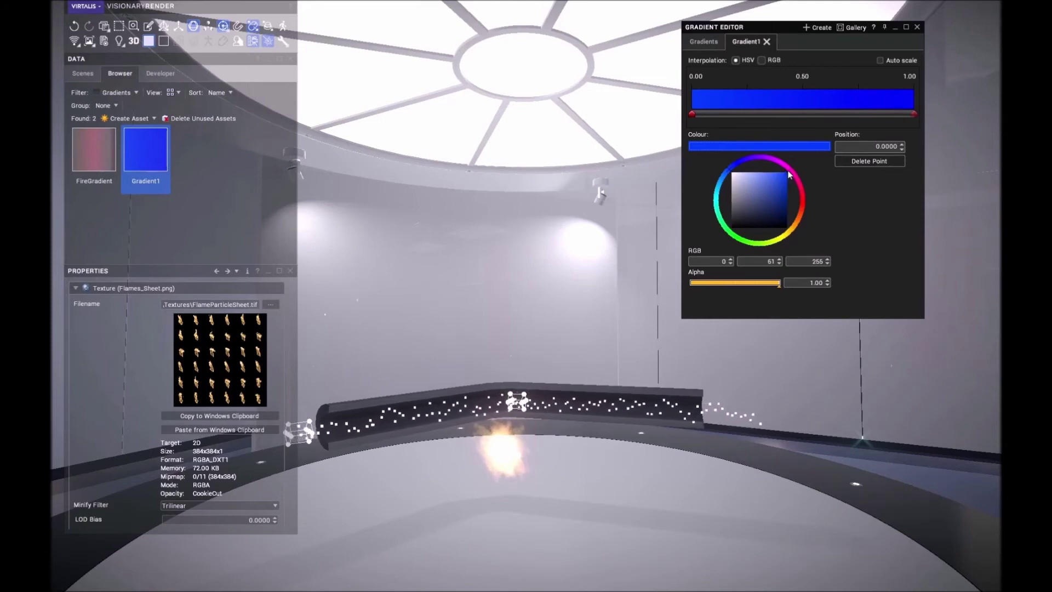
pyautogui.click(914, 113)
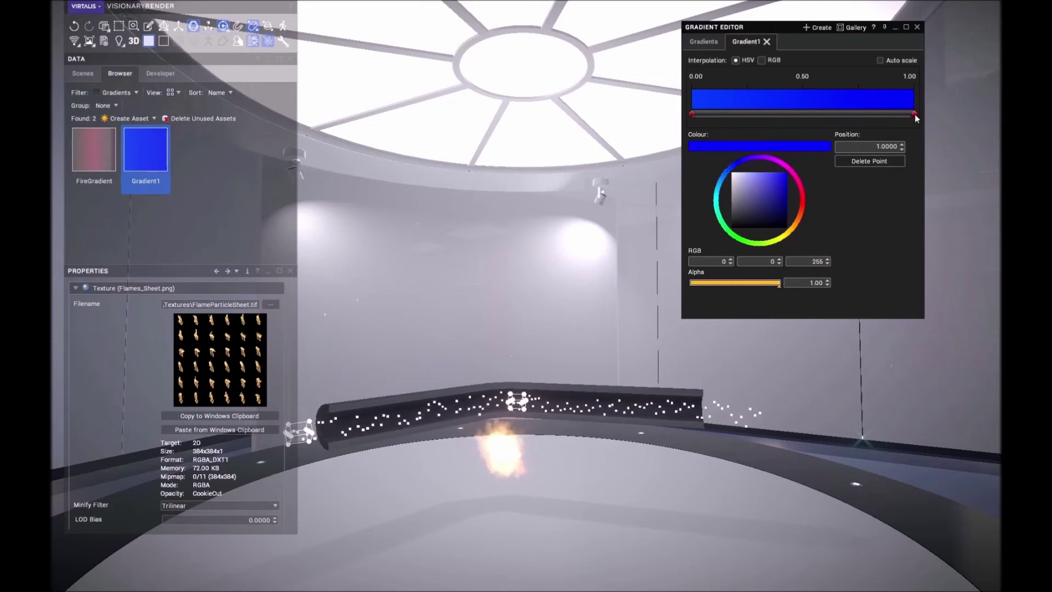
pyautogui.click(787, 237)
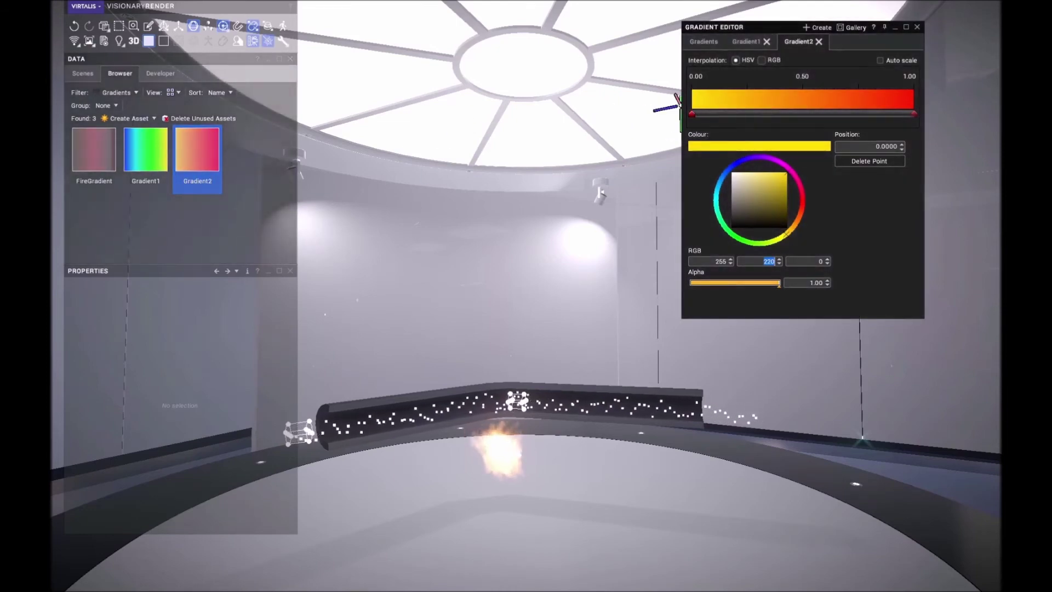
# Step: Compare the colour ranges of Gradient1 and Gradient2
pyautogui.click(146, 150)
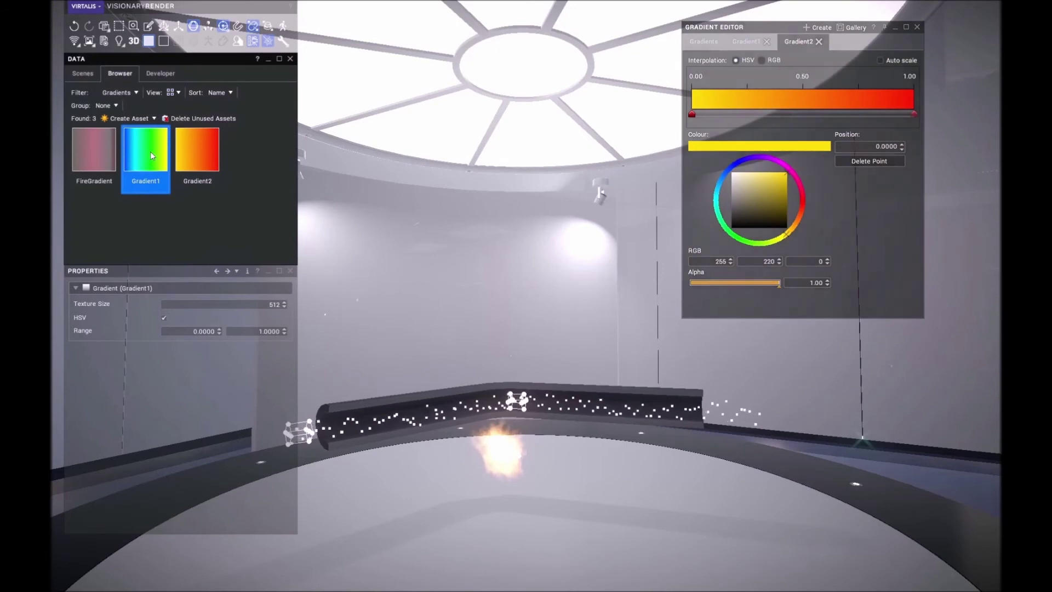
pyautogui.click(746, 42)
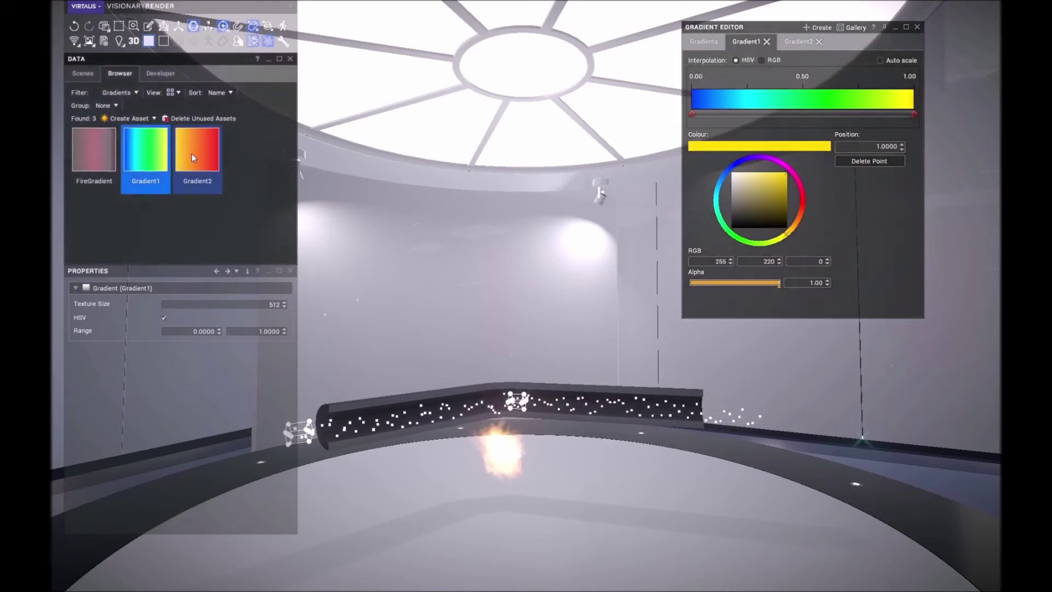
pyautogui.click(192, 154)
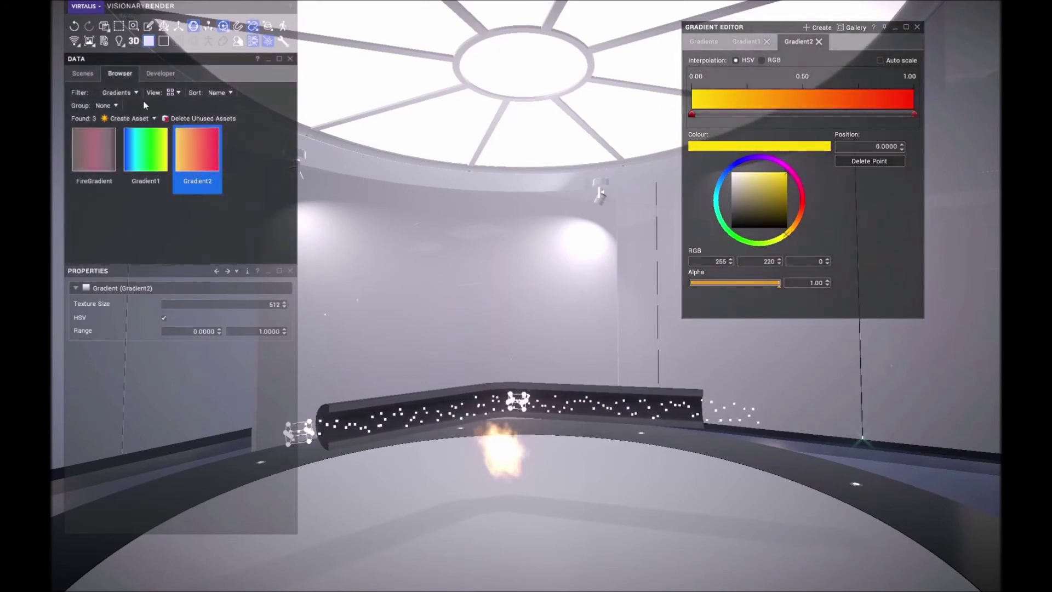
# Step: Assign Gradient1 as the lifetime gradient of the first pipe particle system
pyautogui.click(160, 74)
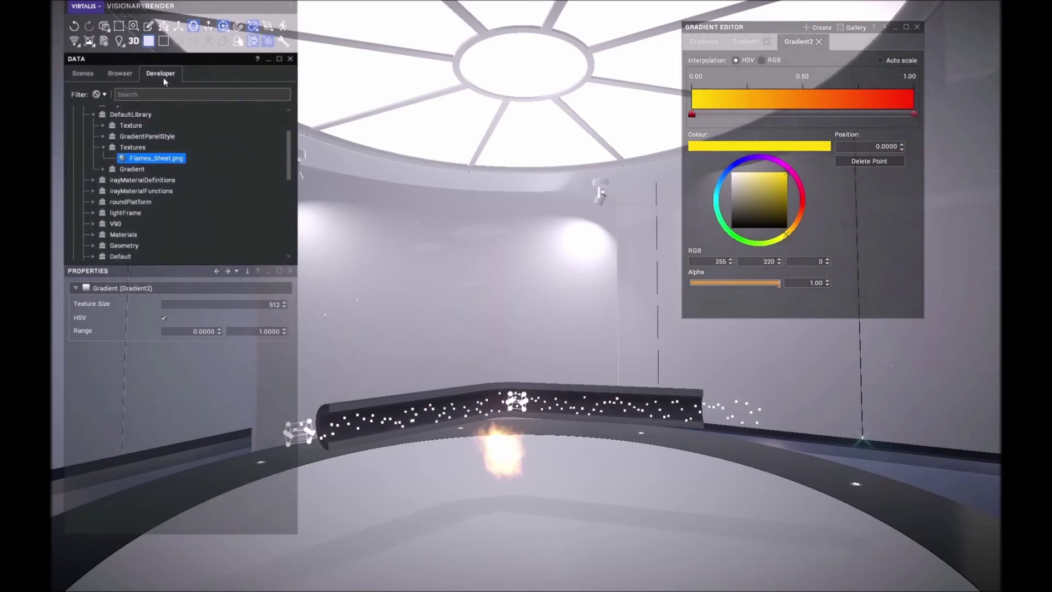
pyautogui.moveTo(289, 156); pyautogui.dragTo(289, 244)
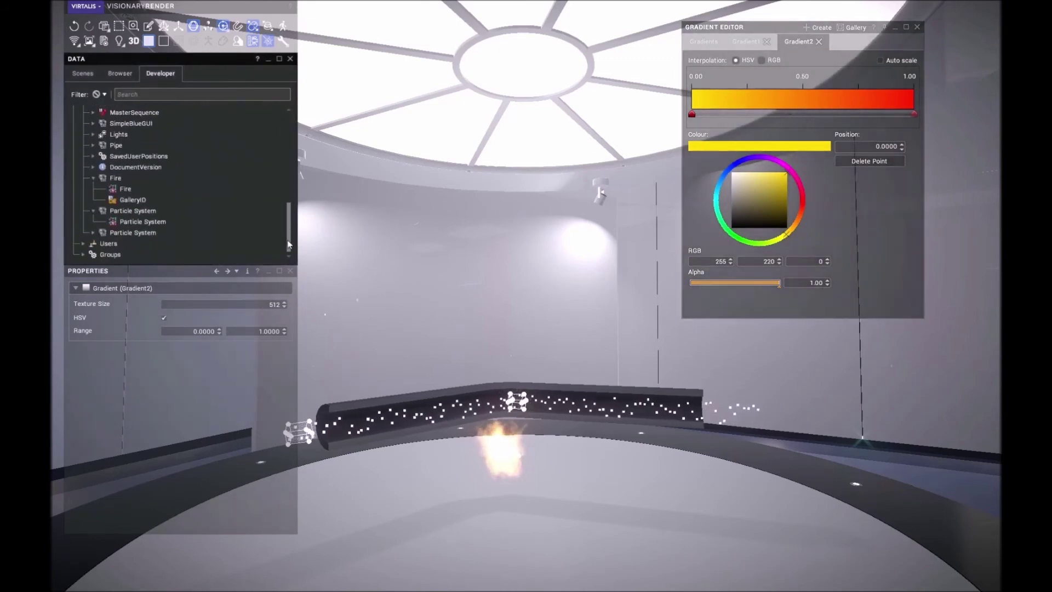
pyautogui.click(131, 222)
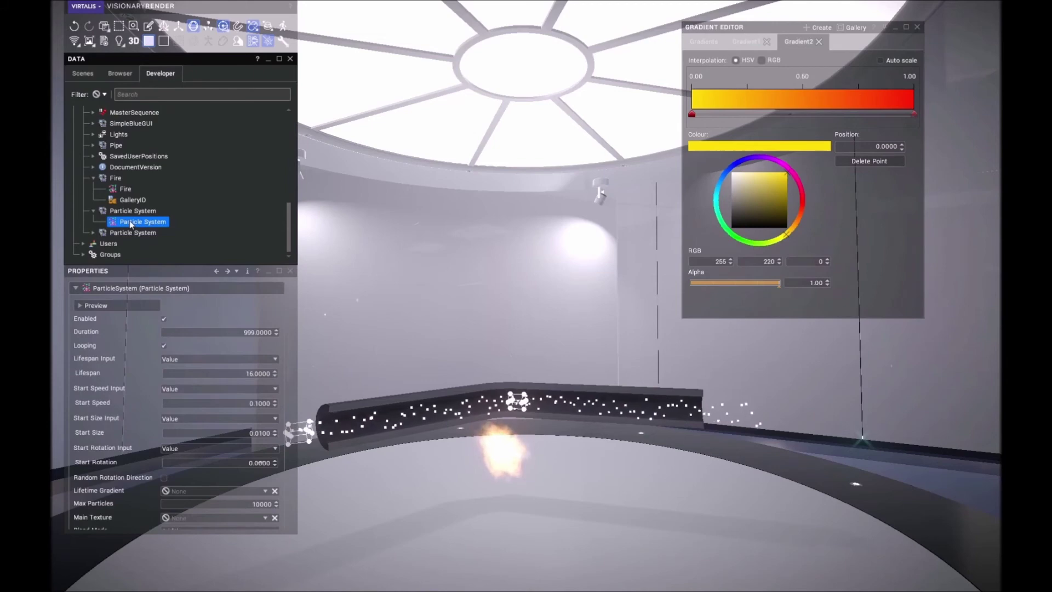
pyautogui.moveTo(291, 354); pyautogui.dragTo(291, 398)
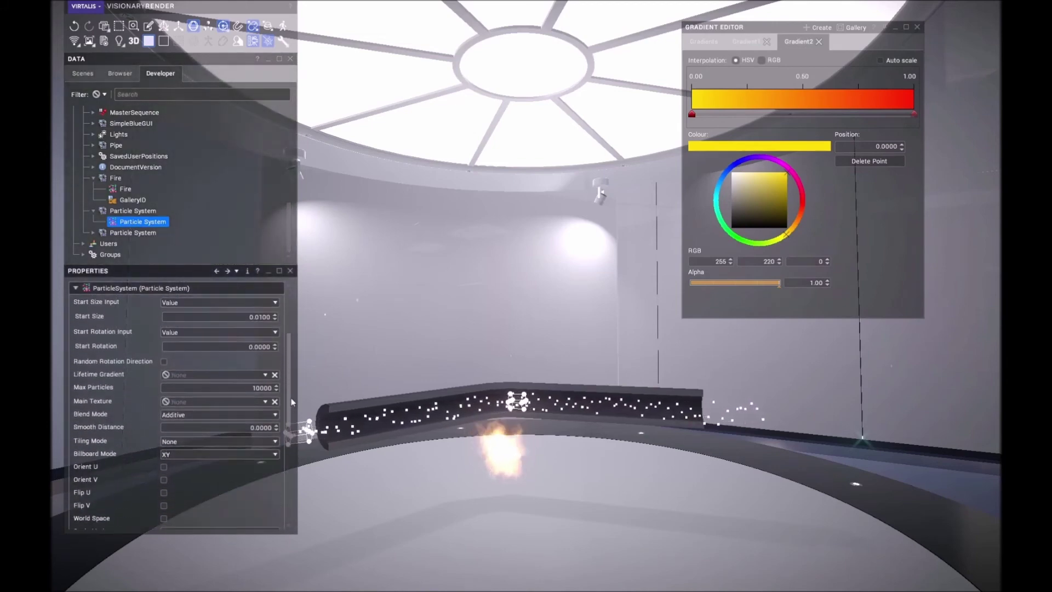
pyautogui.click(226, 378)
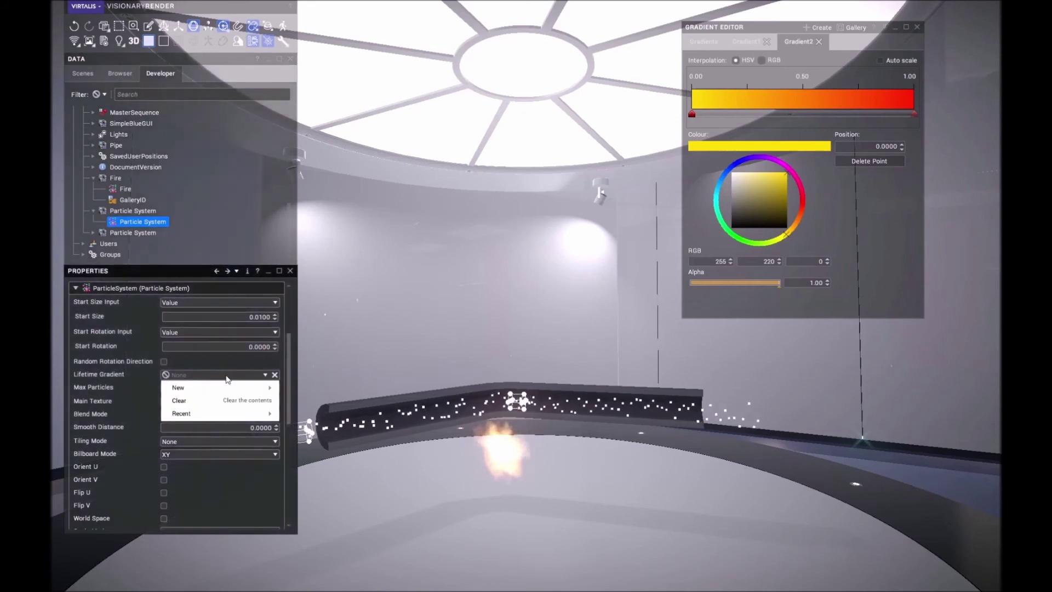
pyautogui.moveTo(226, 387)
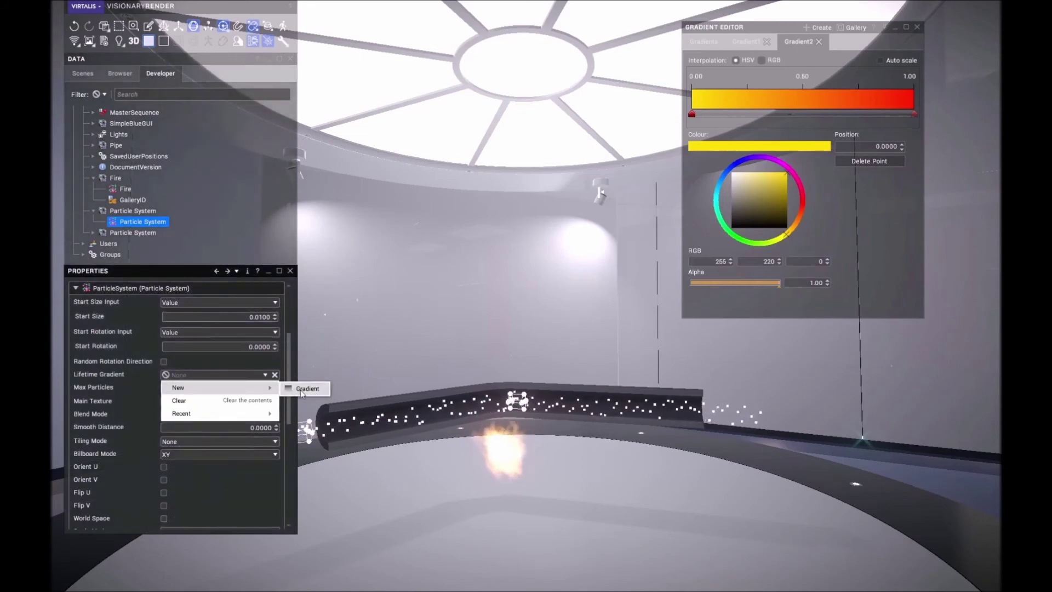
pyautogui.moveTo(222, 419)
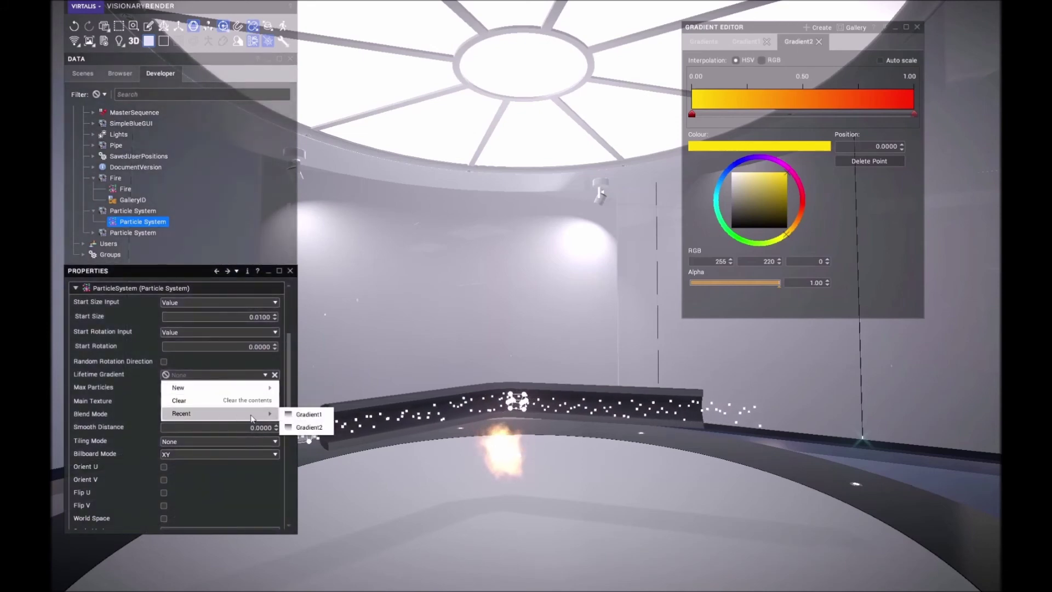
pyautogui.click(308, 414)
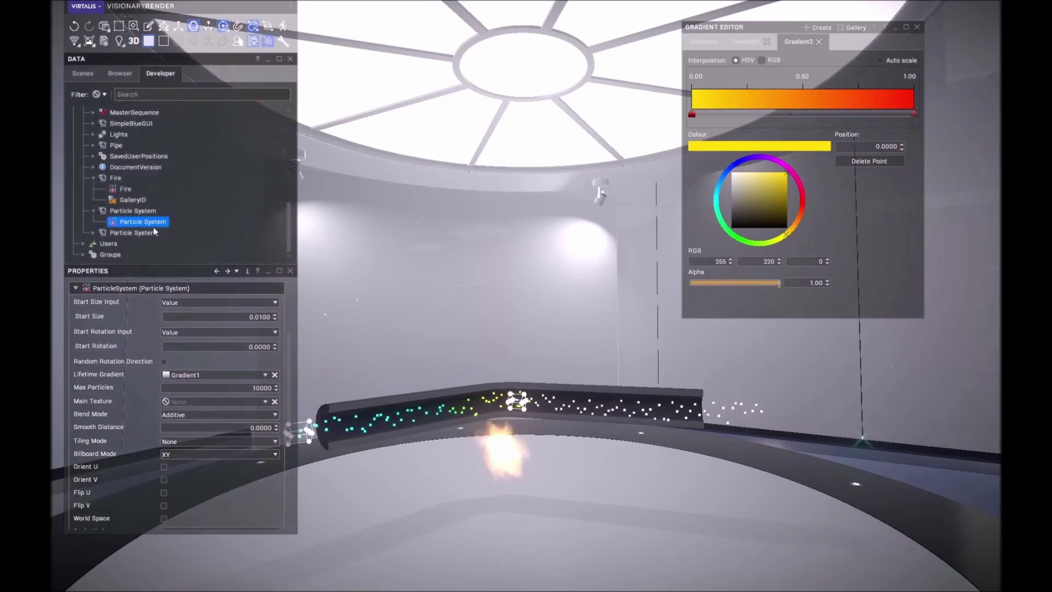
# Step: Assign Gradient2 as the lifetime gradient of the second pipe particle system
pyautogui.click(94, 233)
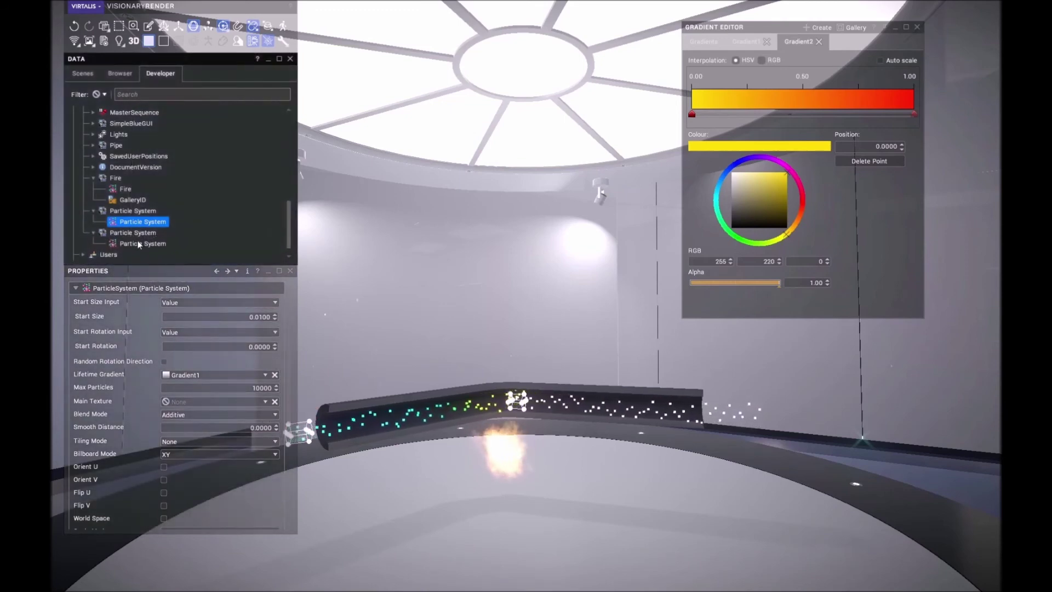
pyautogui.click(140, 242)
pyautogui.click(213, 376)
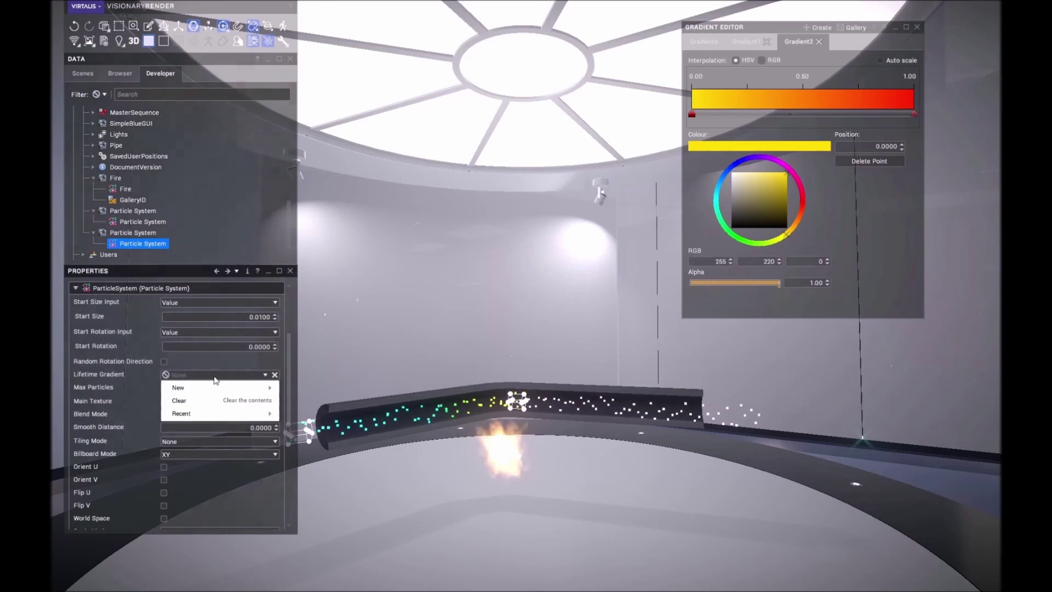
pyautogui.moveTo(258, 413)
pyautogui.click(301, 427)
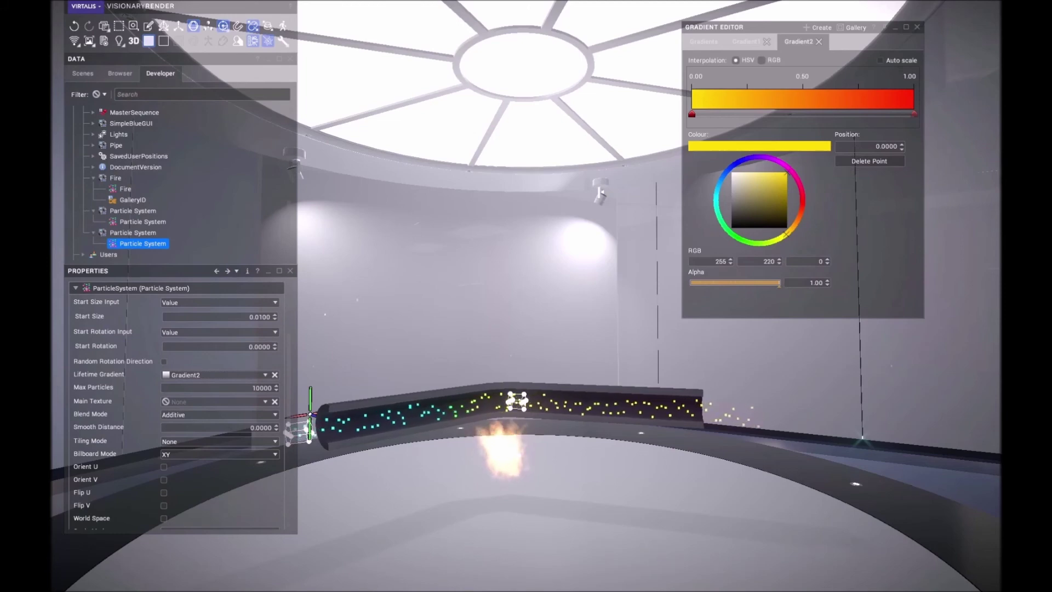
# Step: Turn off the scene override for showing particle helpers and clear the open windows to view the coloured flow
pyautogui.click(917, 27)
pyautogui.press('F9')
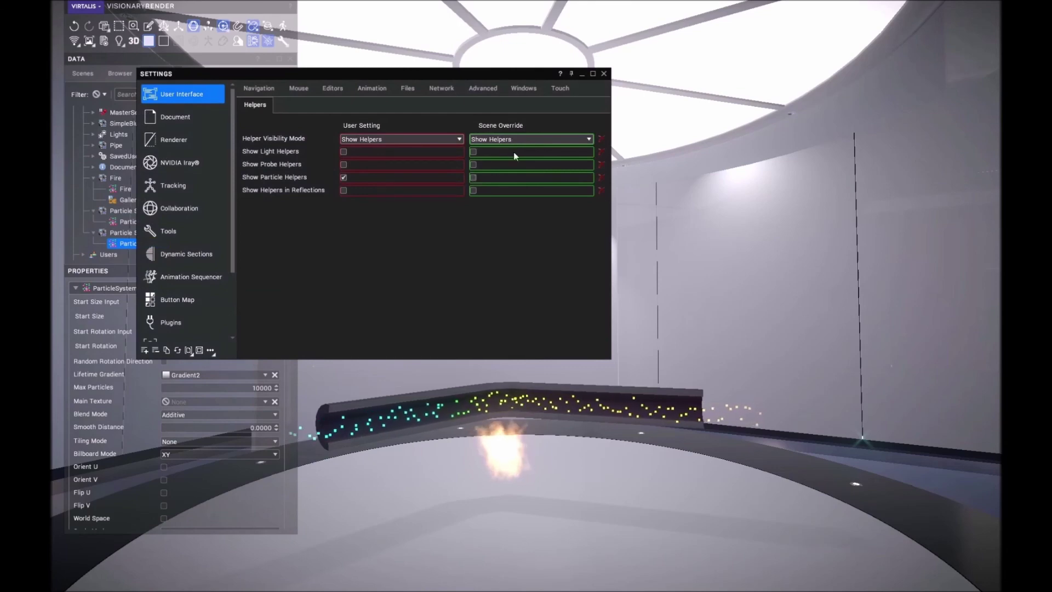
pyautogui.click(605, 74)
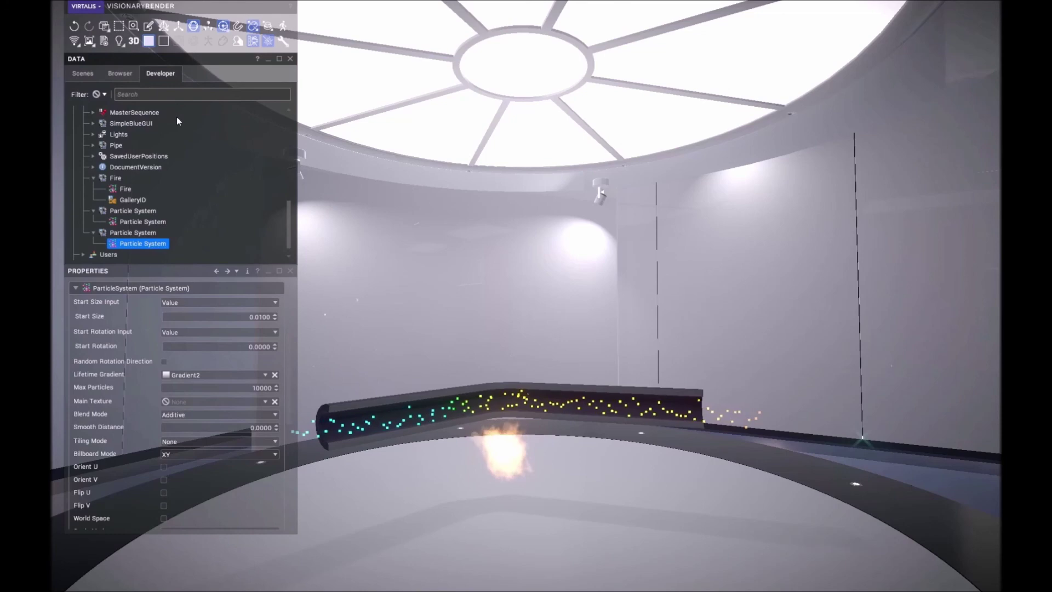
pyautogui.press('Tab')
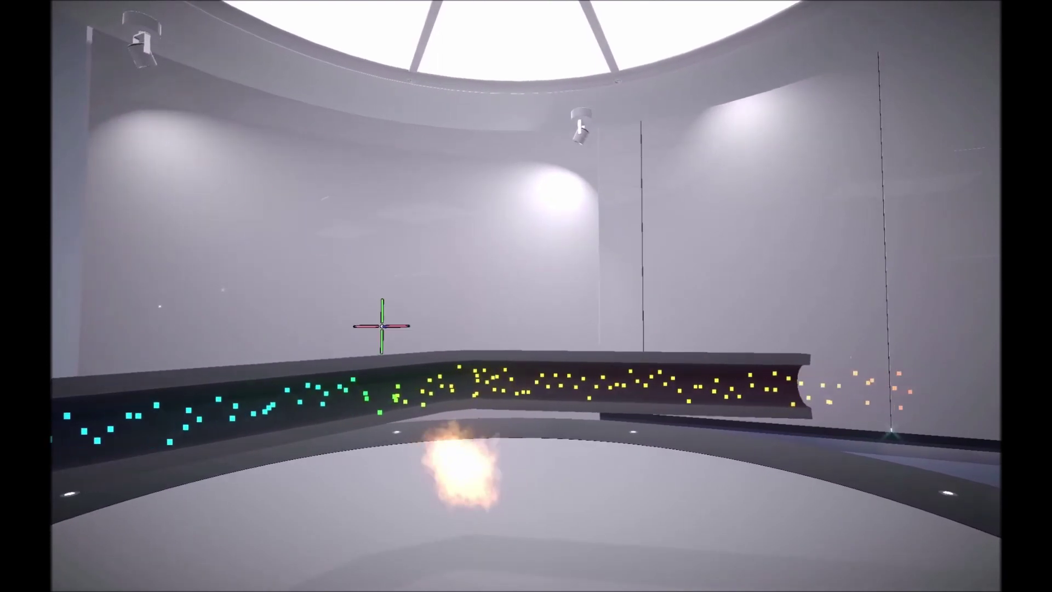
# Step: Set the blend mode of the second pipe particle system, the one using Gradient2, to Alpha Blend
pyautogui.press('Escape')
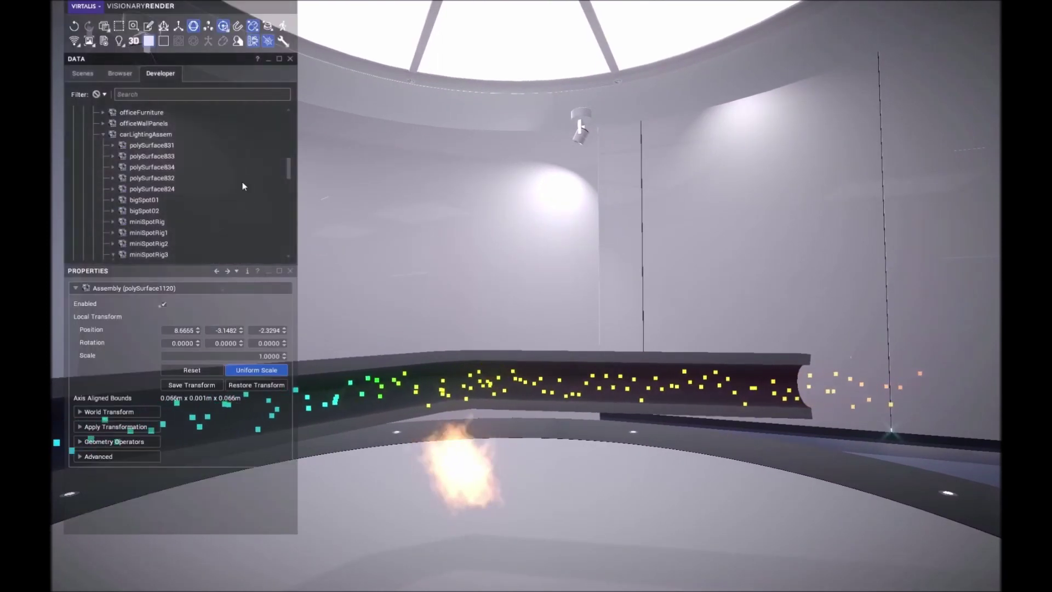
pyautogui.moveTo(287, 162); pyautogui.dragTo(287, 240)
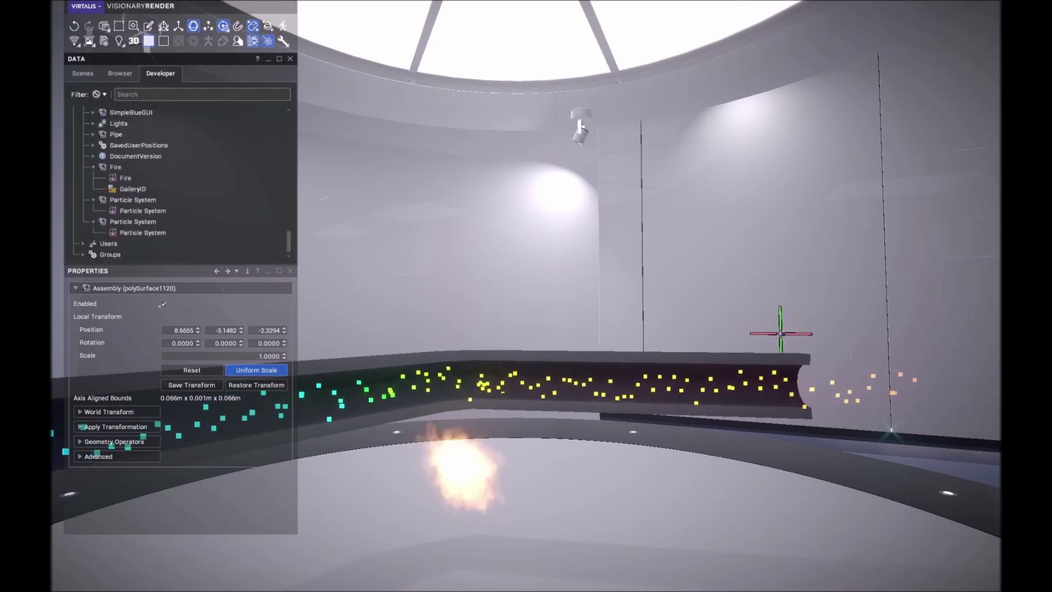
pyautogui.click(143, 232)
pyautogui.moveTo(286, 402); pyautogui.dragTo(295, 426)
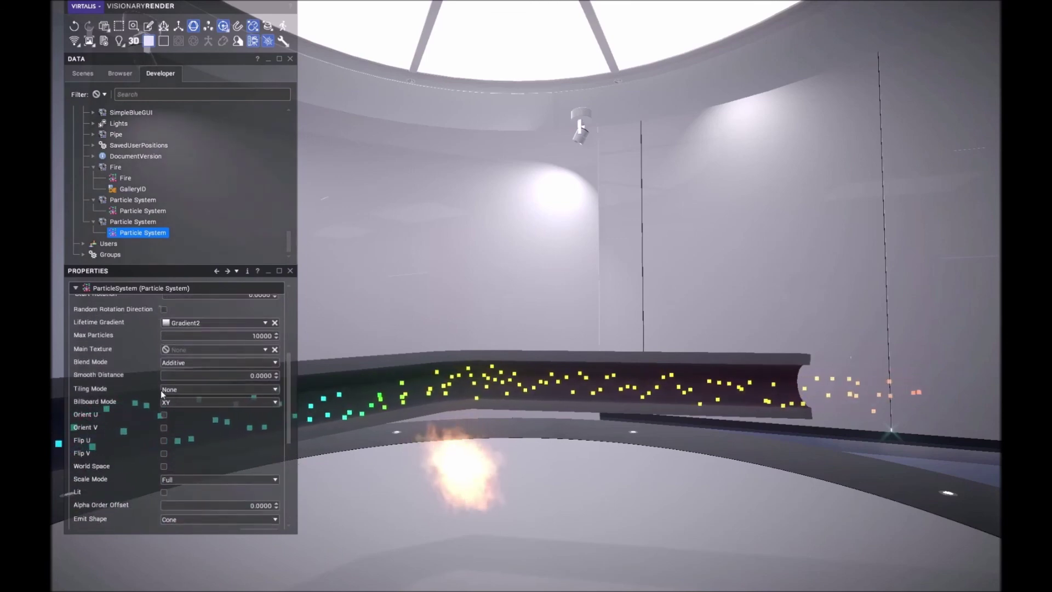
pyautogui.click(181, 362)
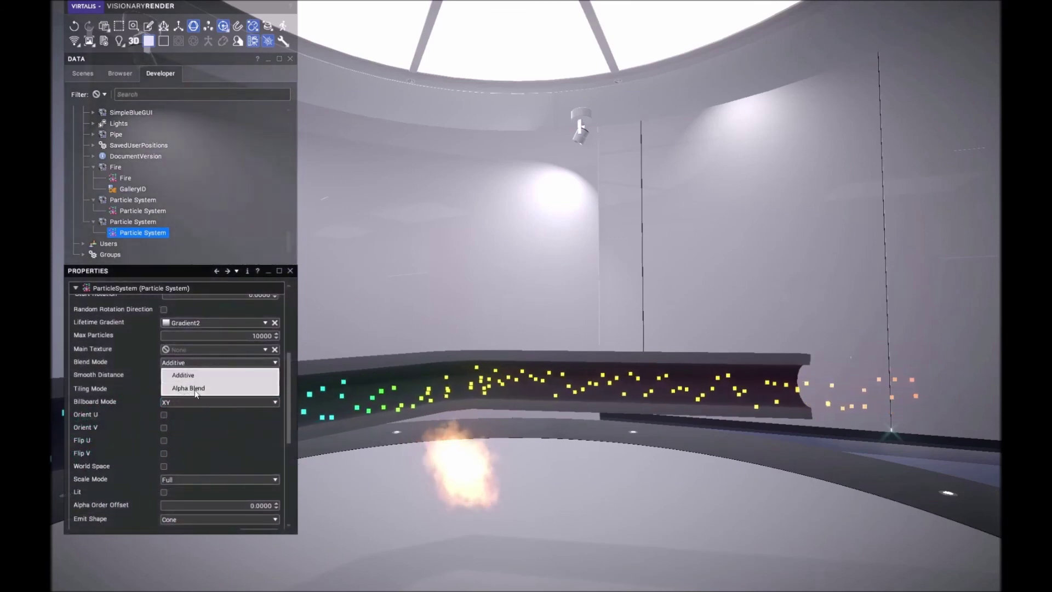
pyautogui.click(195, 389)
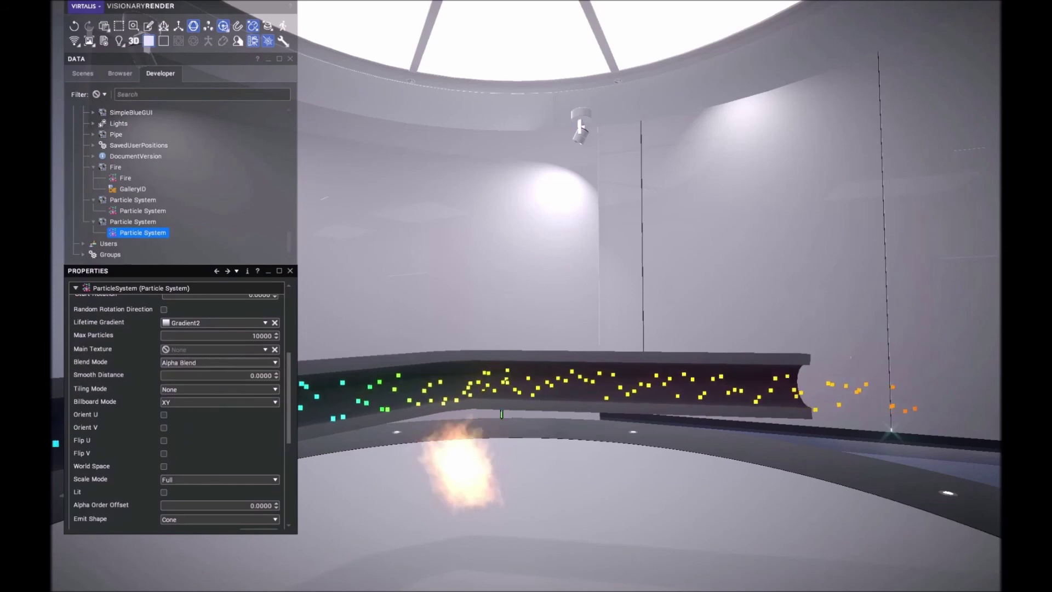
# Step: Set the first pipe particle system's blend mode to Alpha Blend and hide the interface to view the whole pipe
pyautogui.click(143, 211)
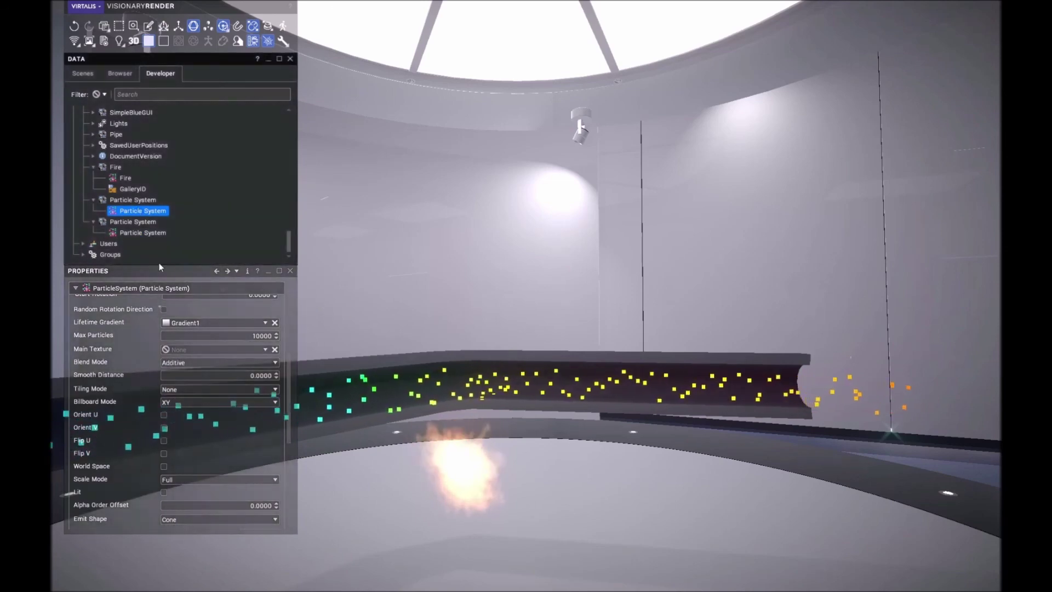
pyautogui.click(168, 364)
pyautogui.click(195, 387)
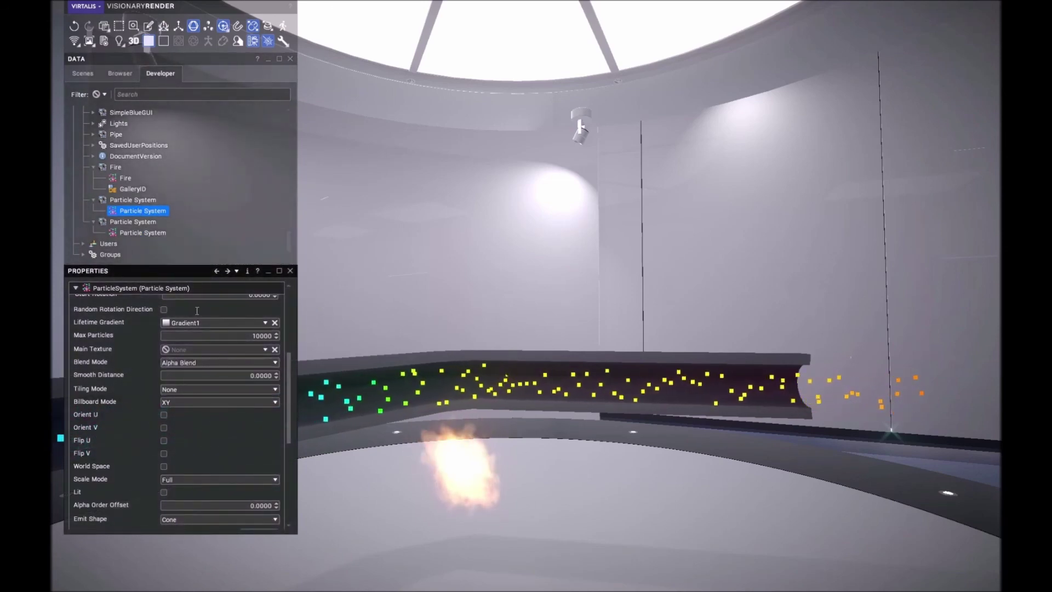
pyautogui.click(234, 174)
pyautogui.rightClick(233, 174)
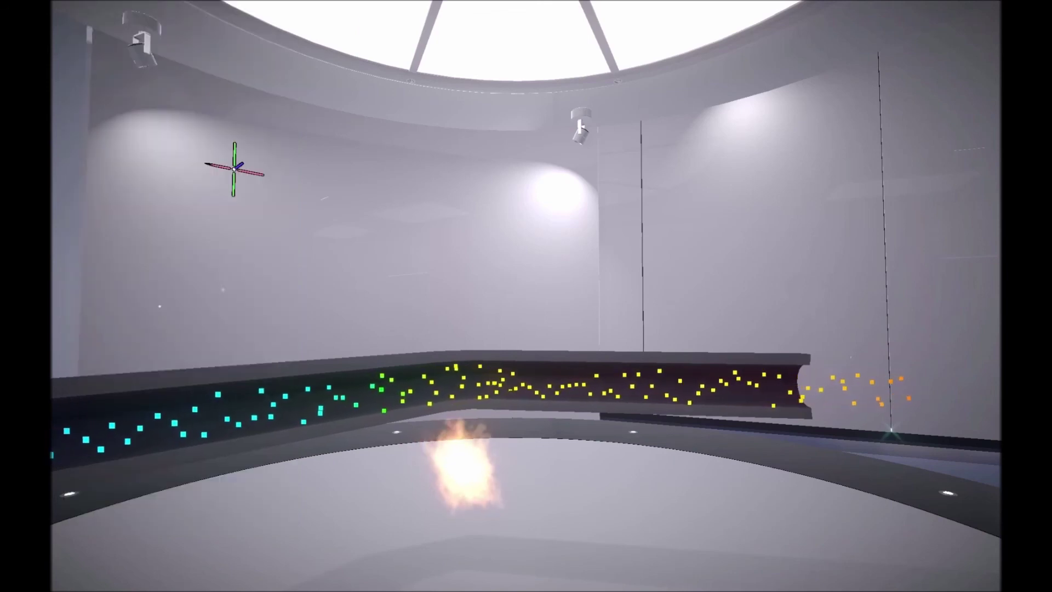
pyautogui.moveTo(234, 168); pyautogui.dragTo(234, 169, button='right')
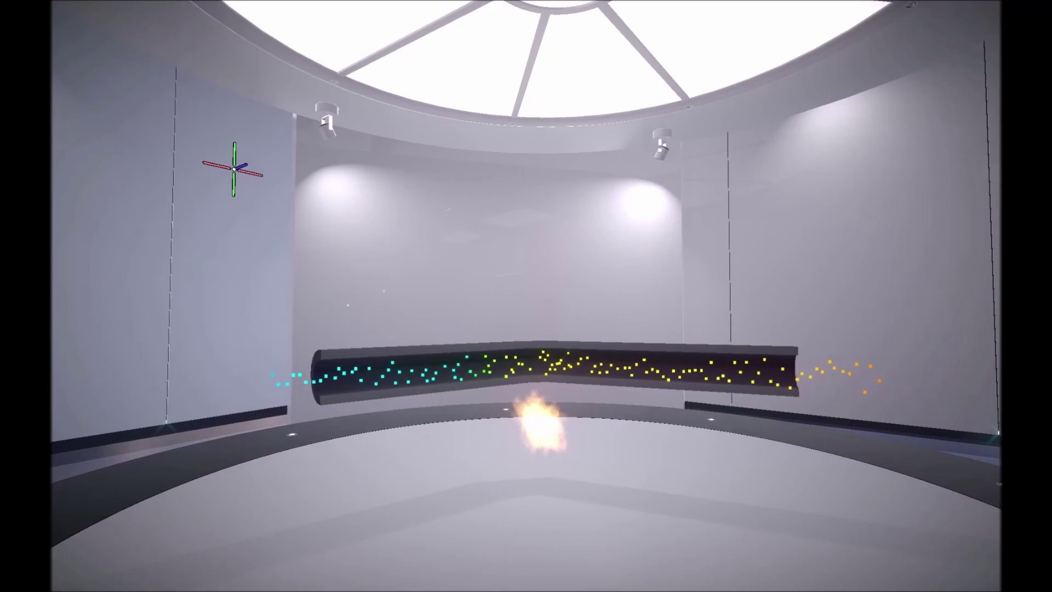